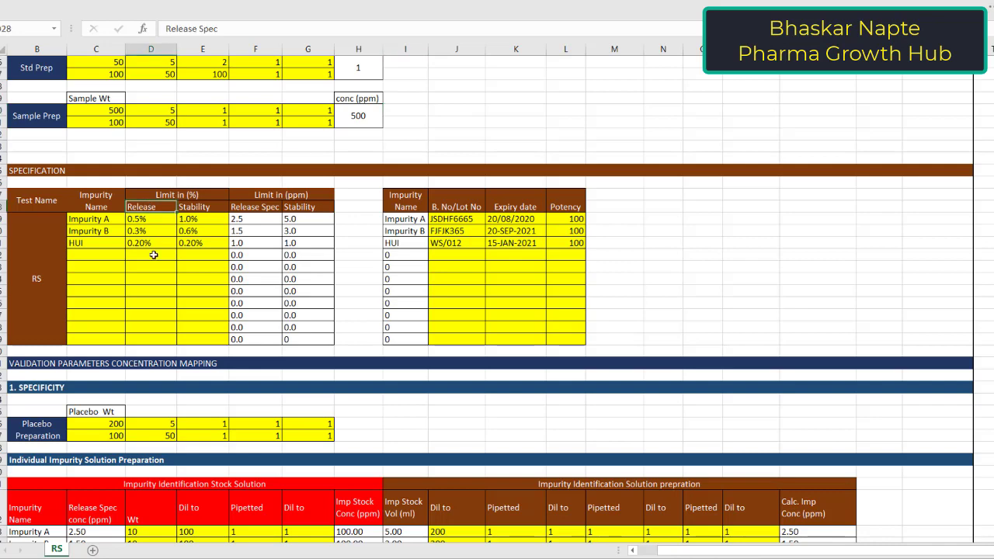
click(215, 204)
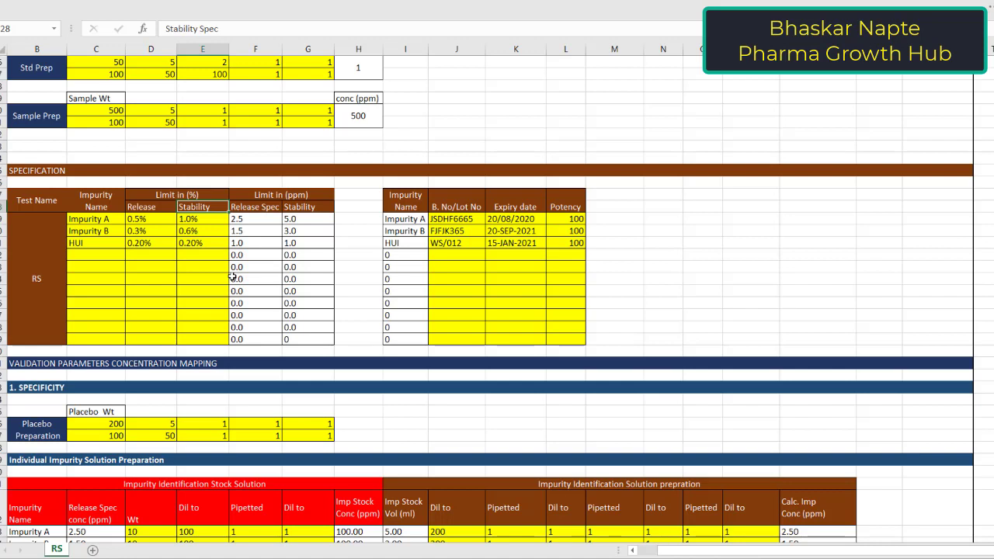
click(77, 221)
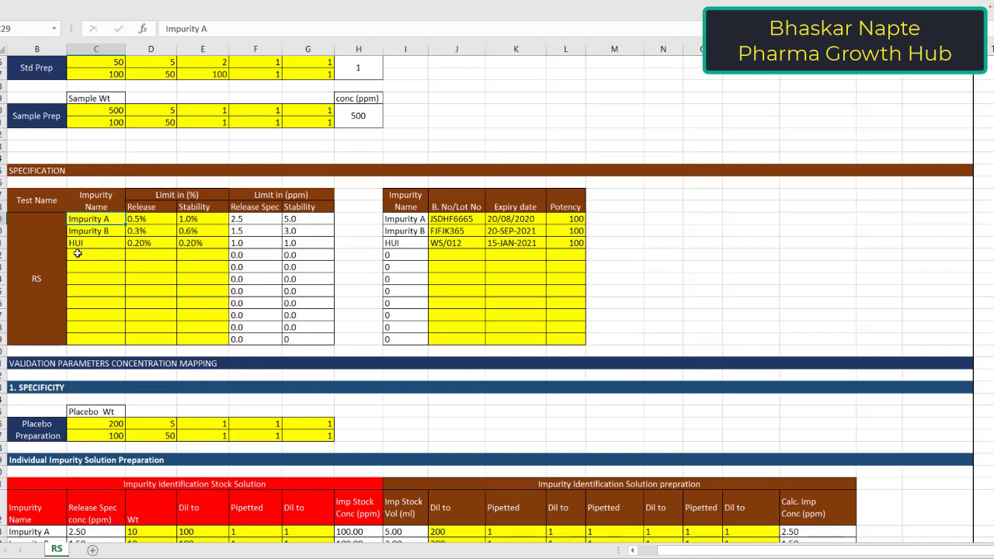
click(155, 218)
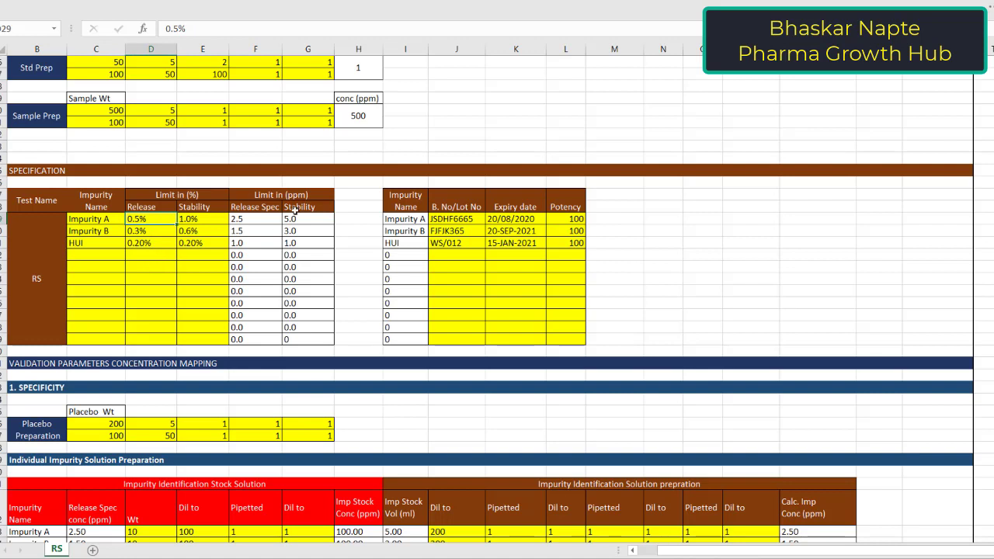
click(360, 114)
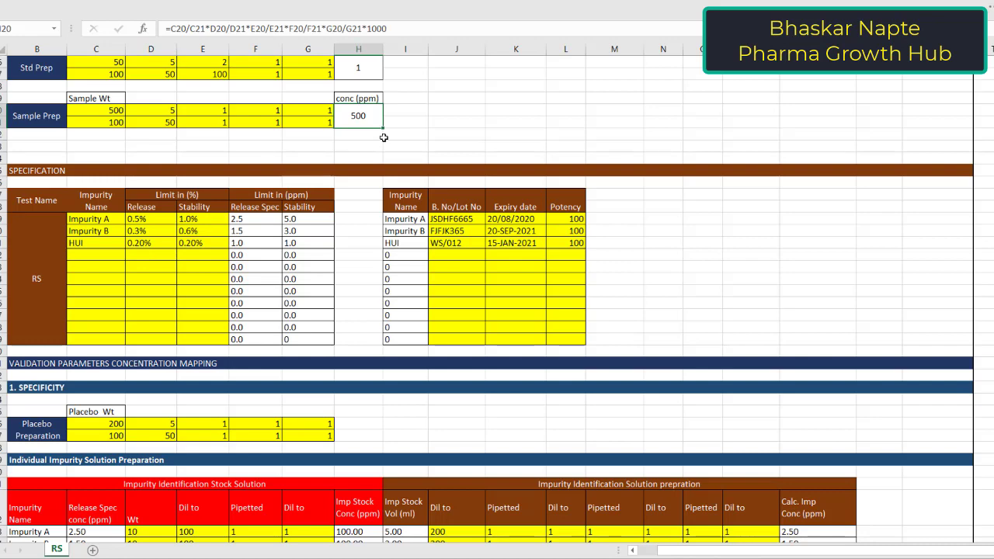
click(249, 220)
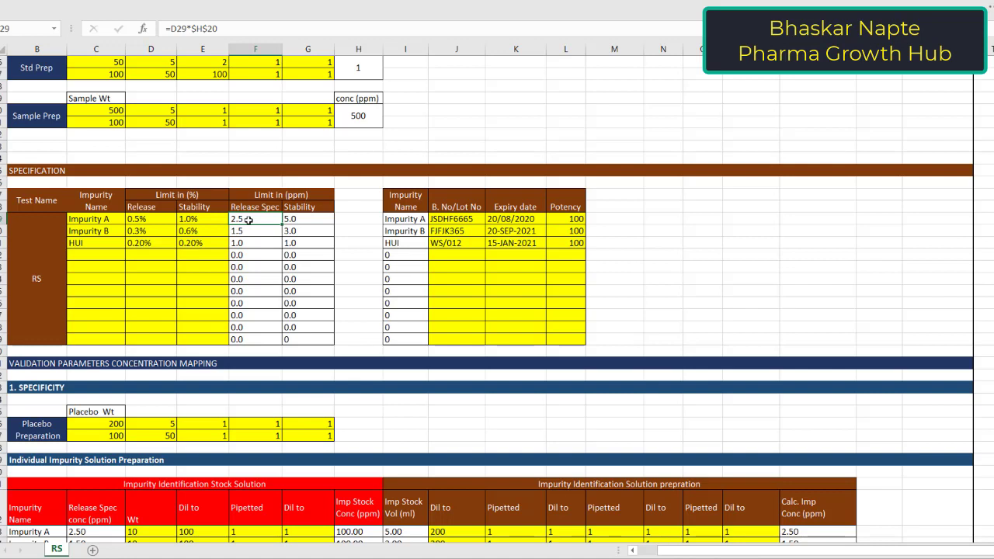
click(313, 222)
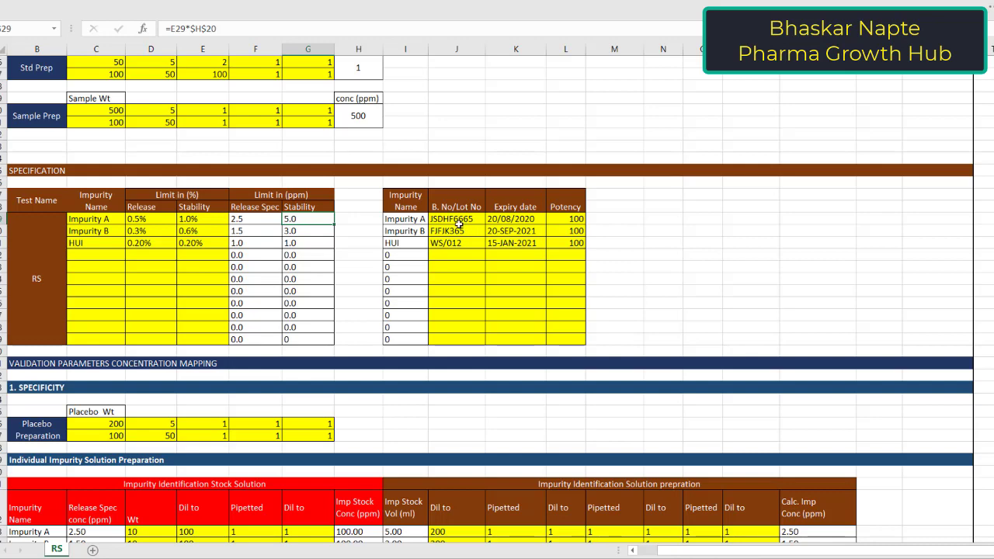
click(525, 223)
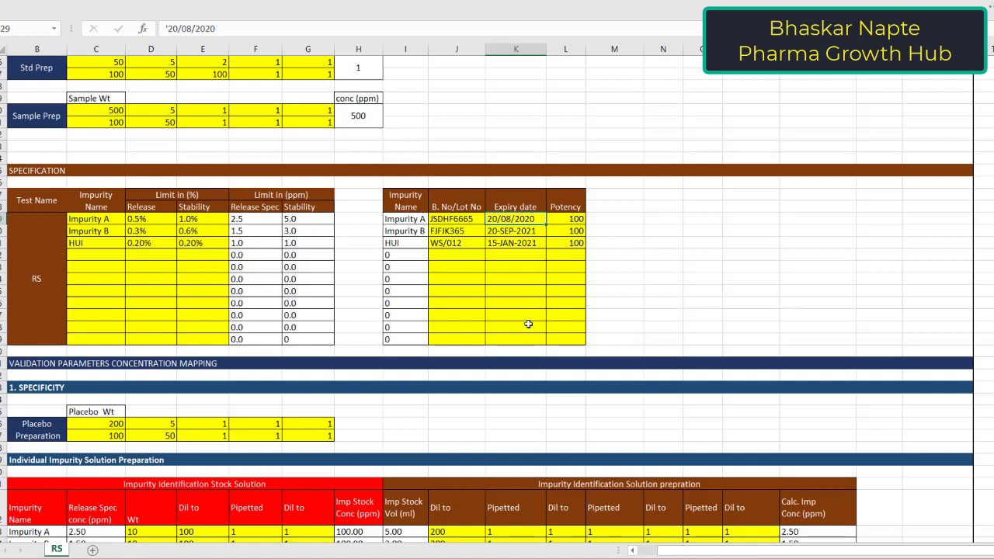
scroll(529, 324, down, 1)
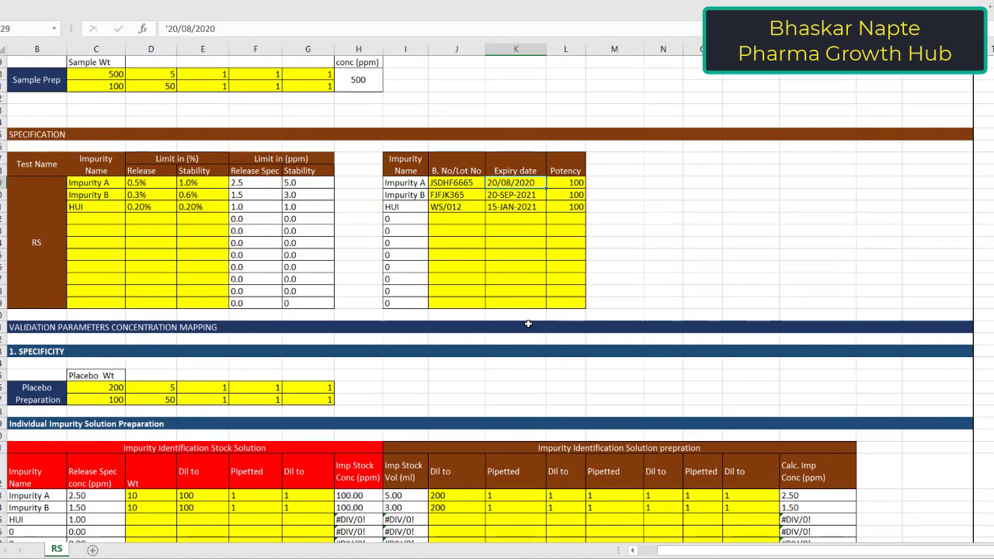
scroll(528, 324, down, 1)
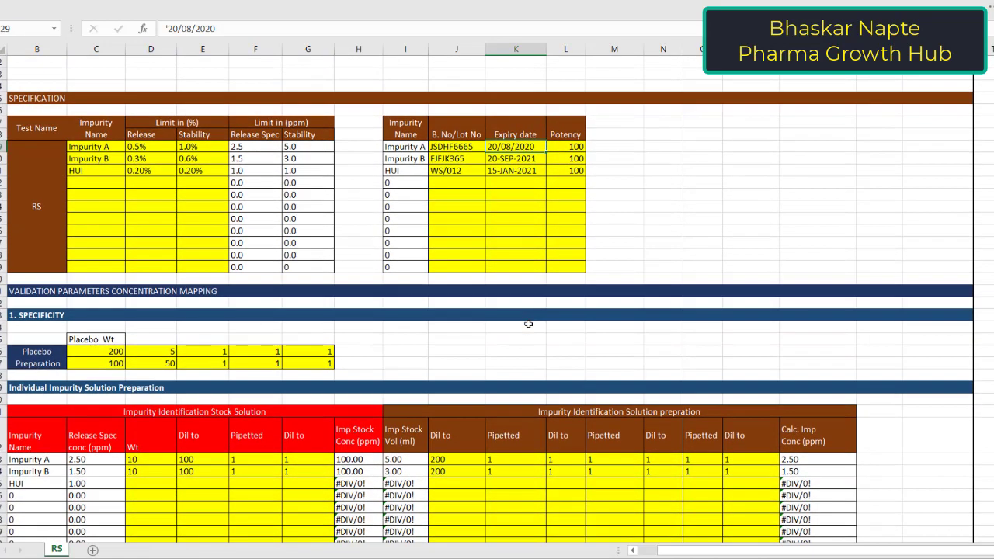
scroll(528, 324, down, 4)
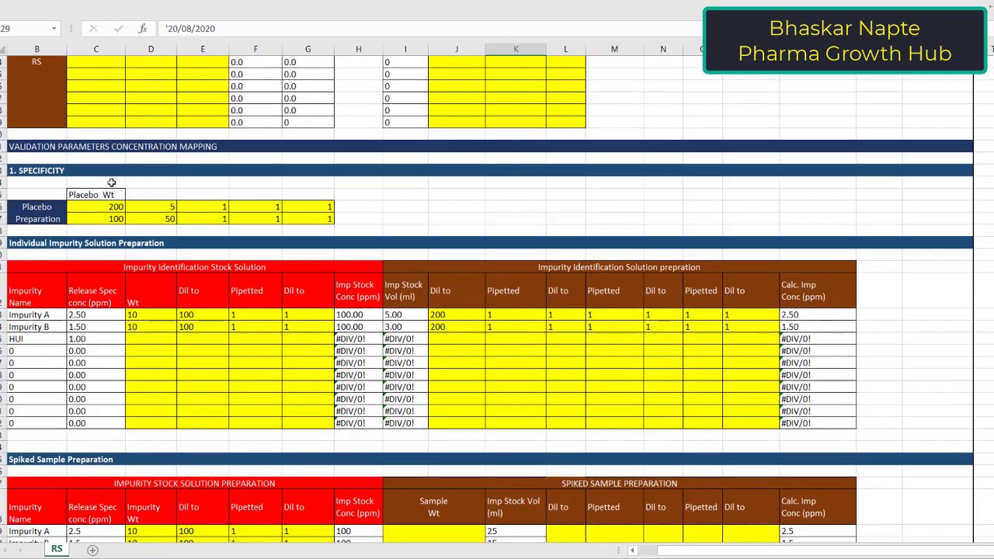
click(77, 173)
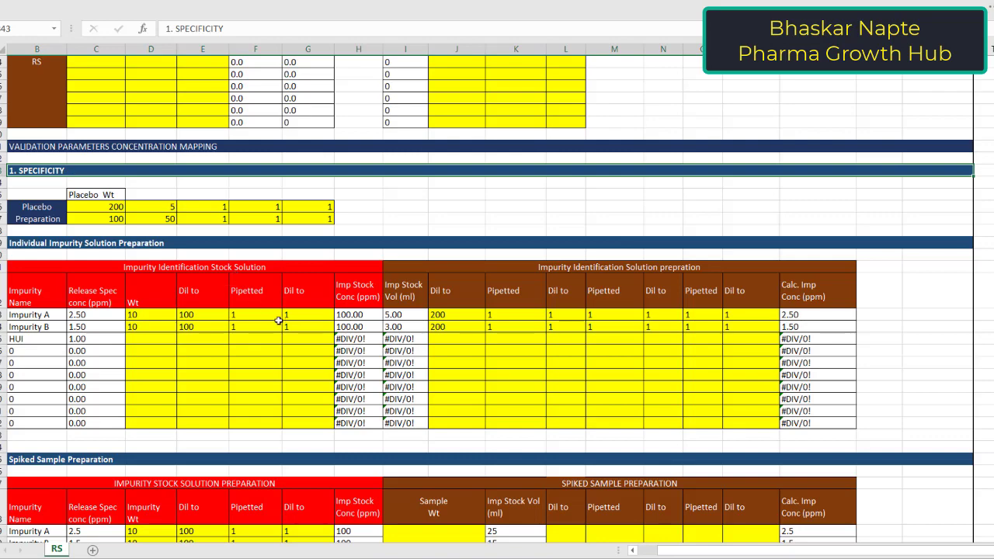
scroll(278, 321, up, 8)
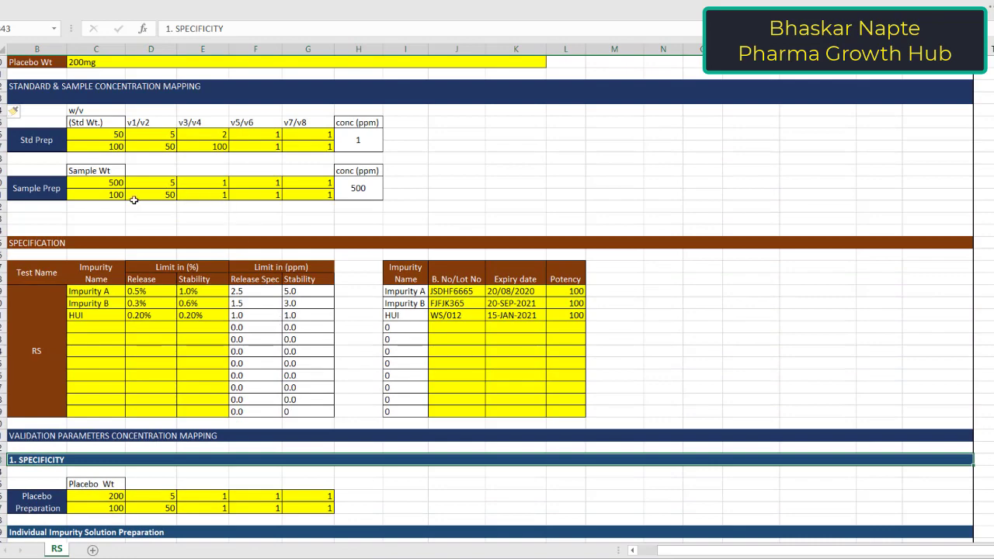
click(112, 184)
scroll(170, 327, up, 1)
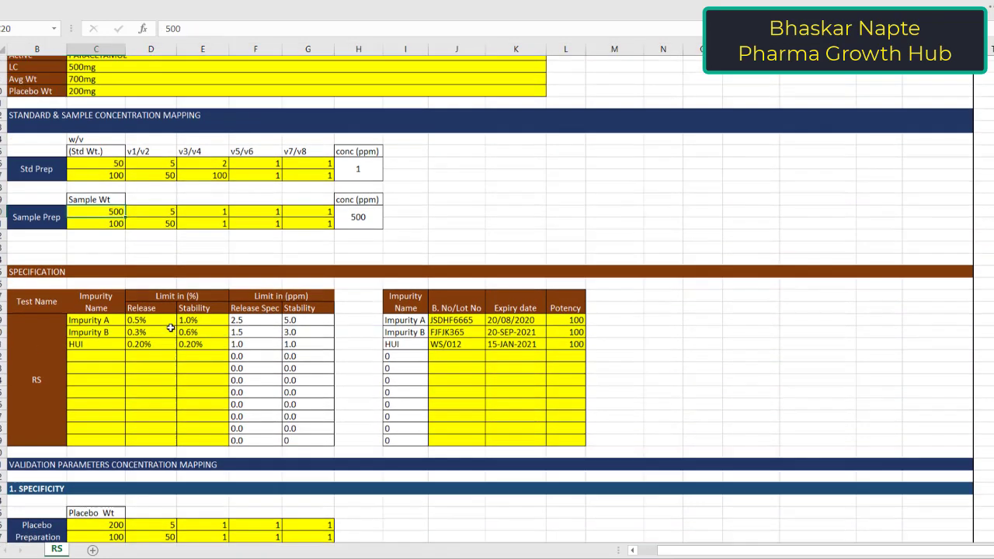
scroll(170, 327, down, 6)
click(114, 315)
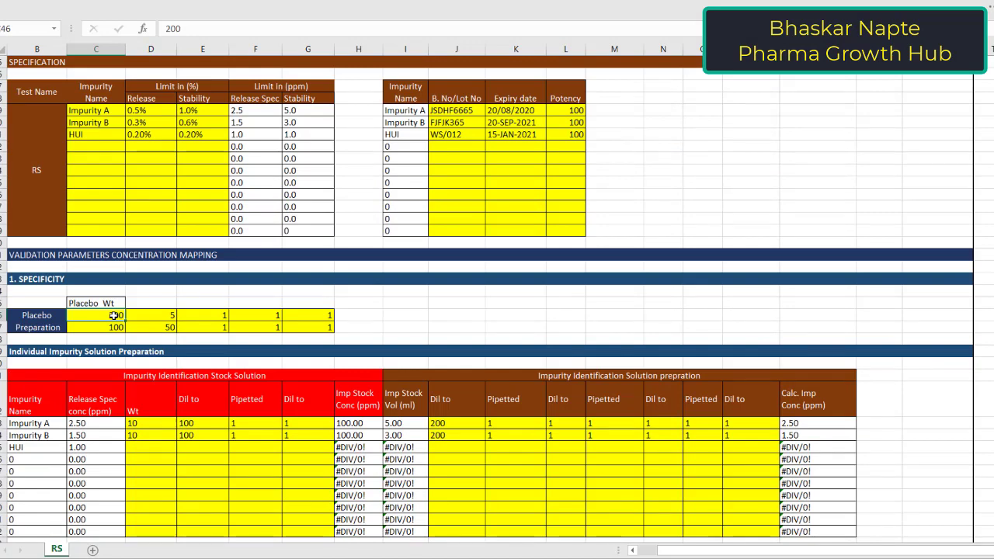
click(113, 327)
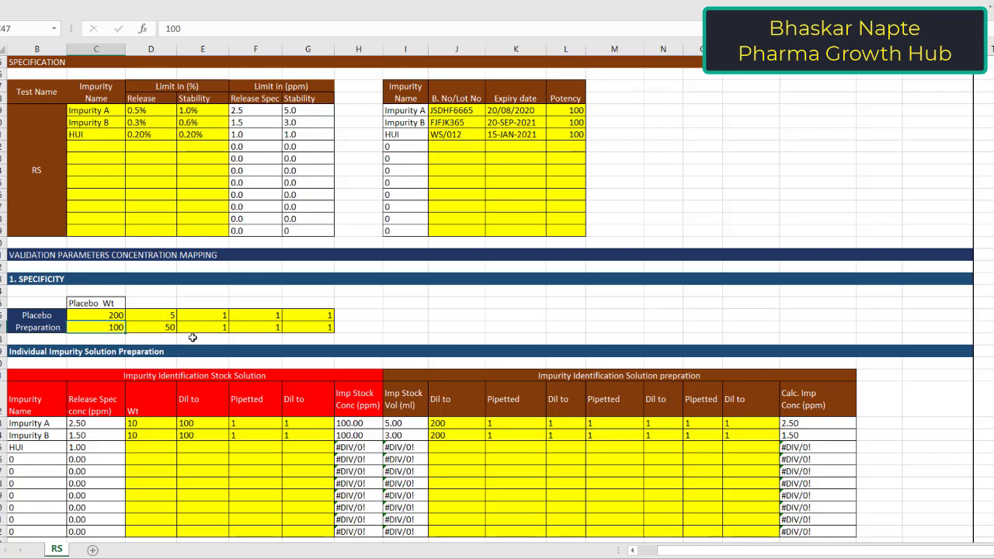
scroll(227, 345, up, 4)
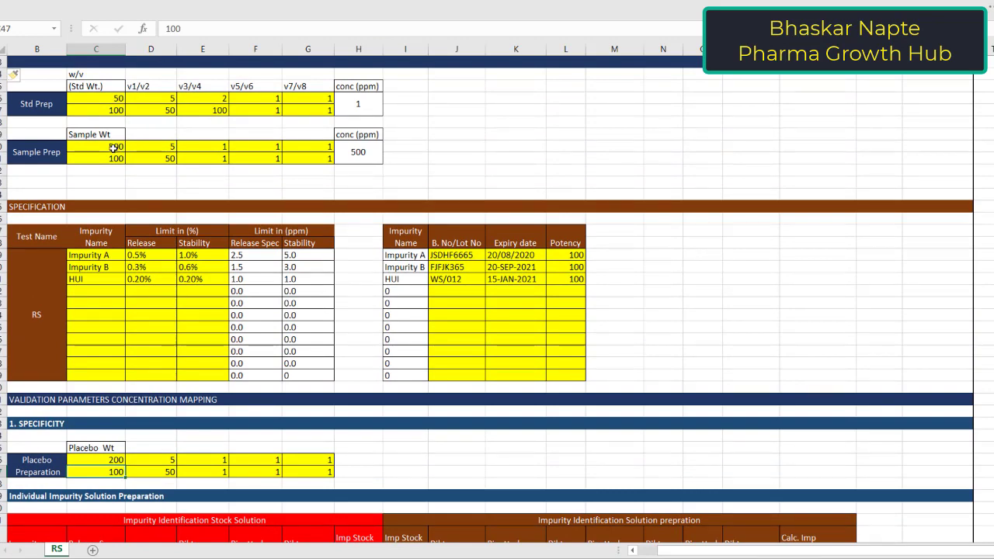
click(114, 147)
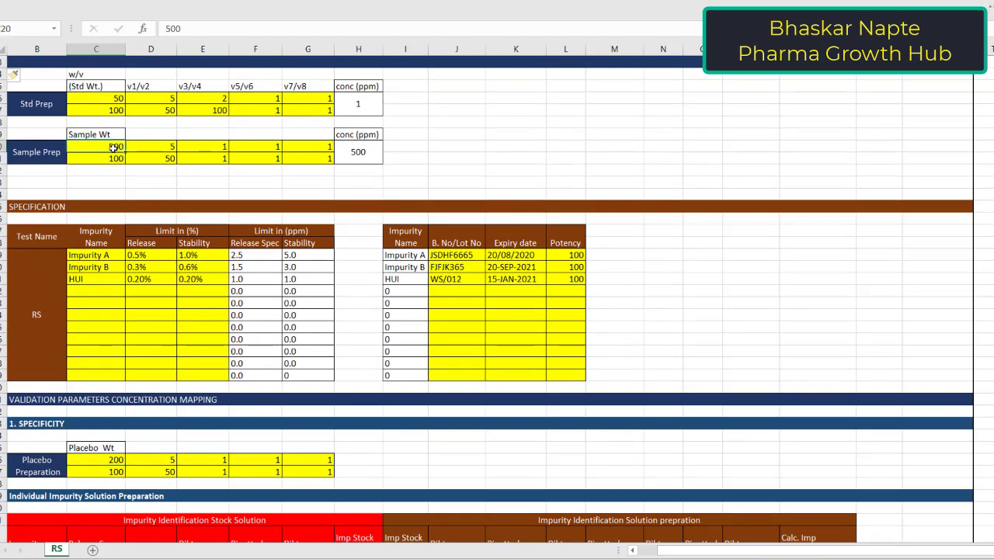
click(104, 459)
click(103, 472)
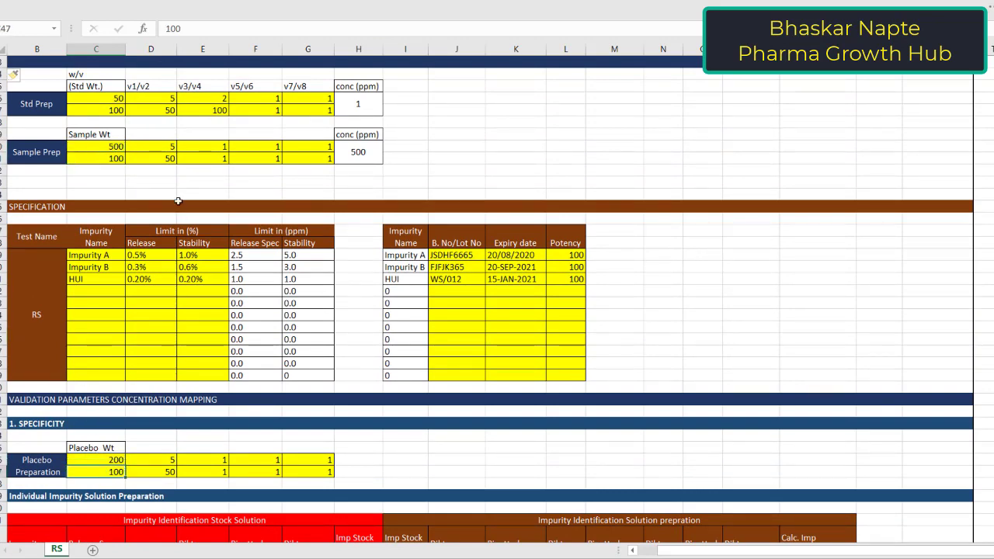
click(160, 148)
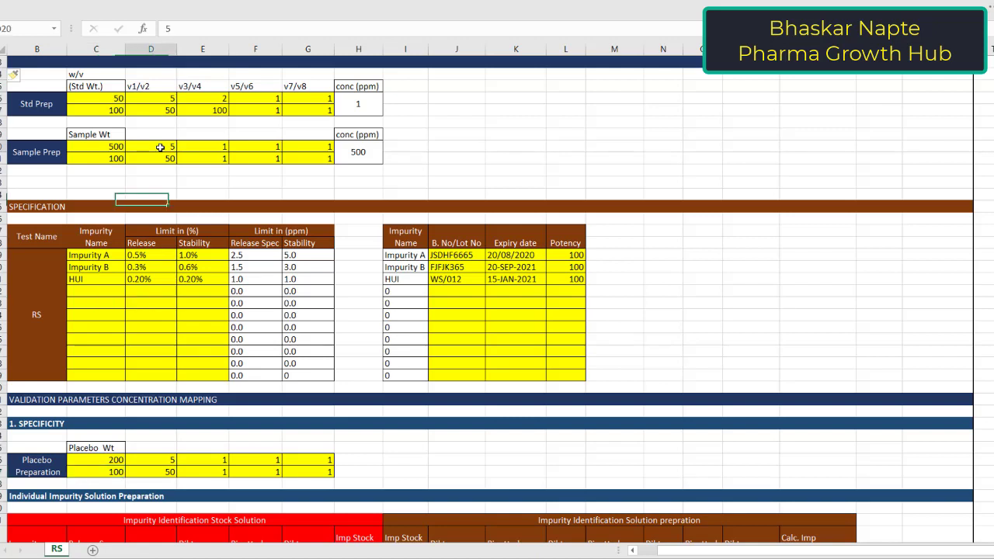
click(167, 457)
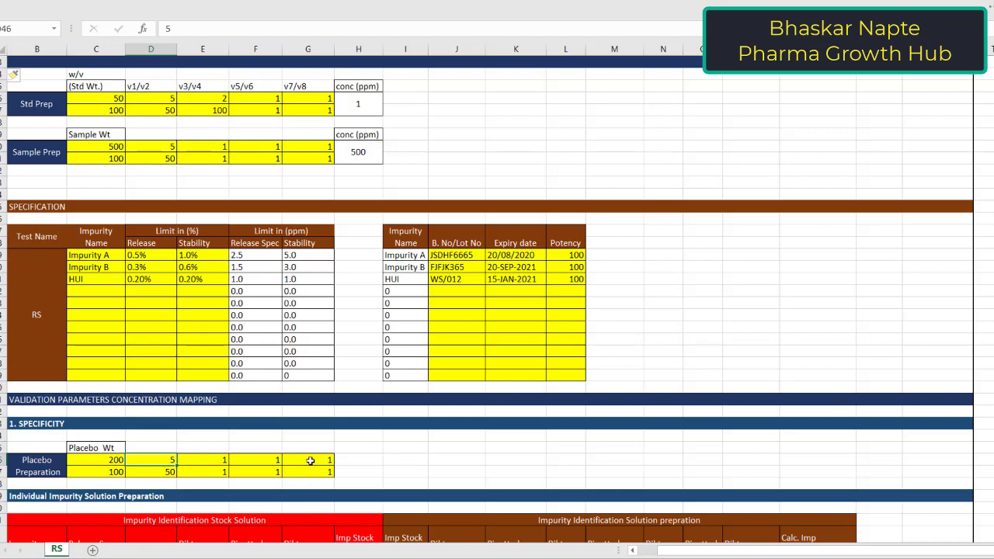
scroll(310, 460, down, 3)
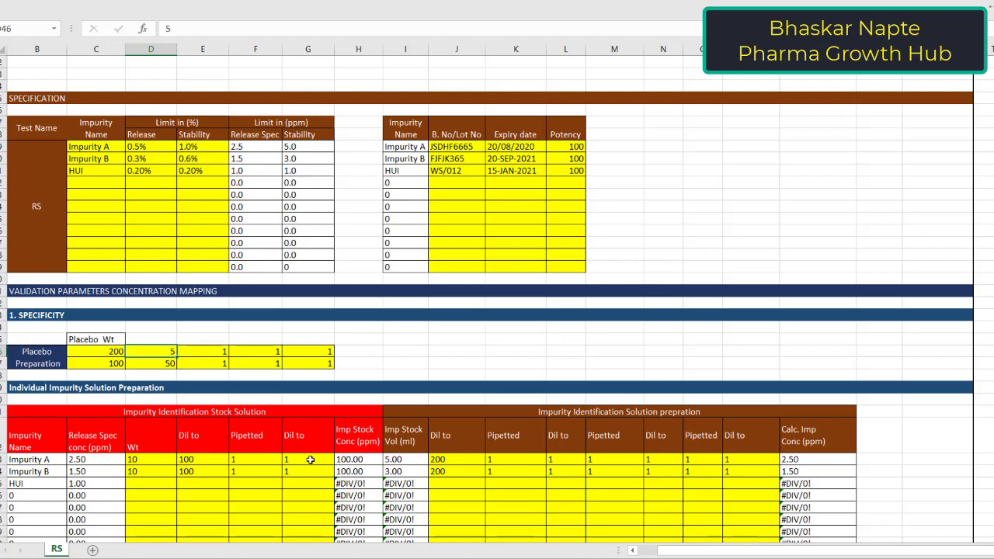
scroll(306, 458, down, 2)
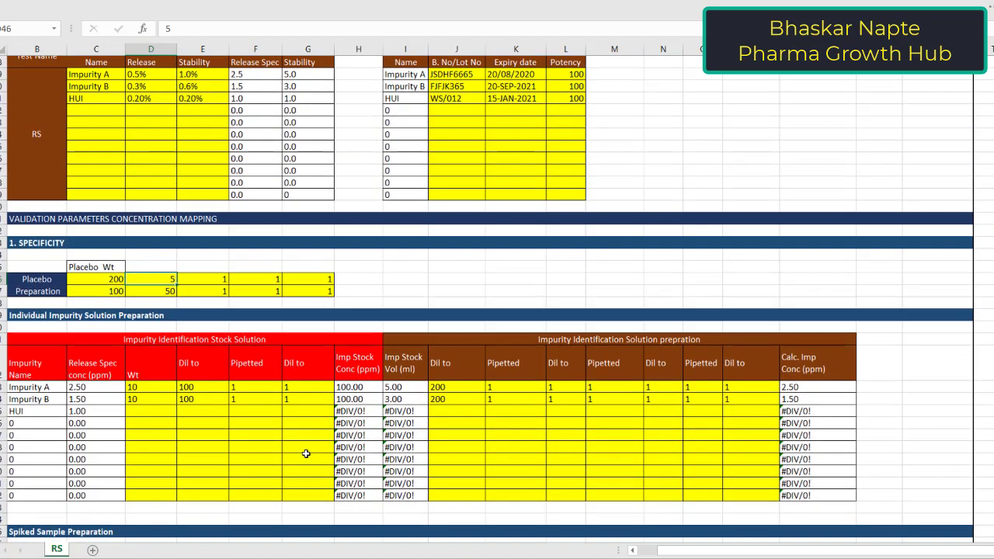
click(54, 389)
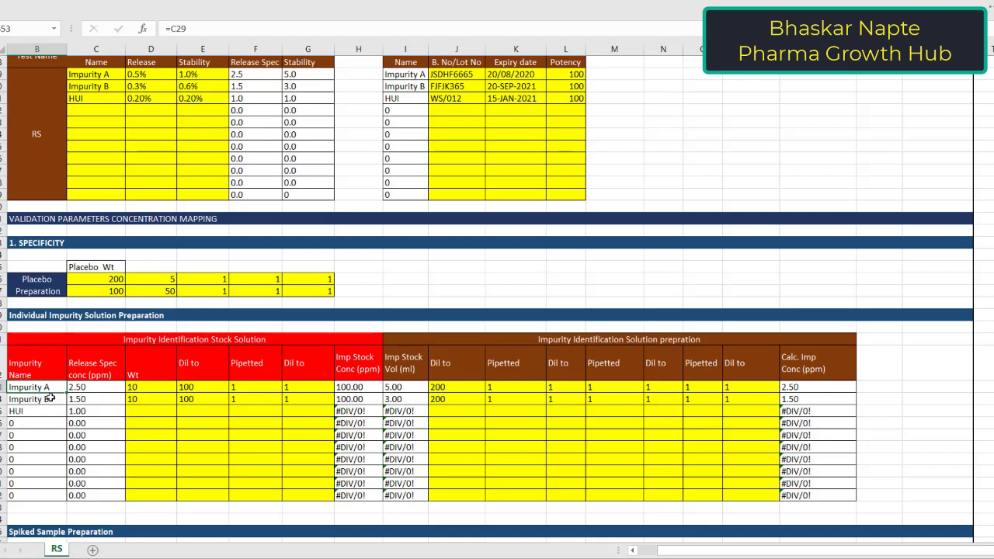
key(ctrl+c)
click(49, 397)
key(Escape)
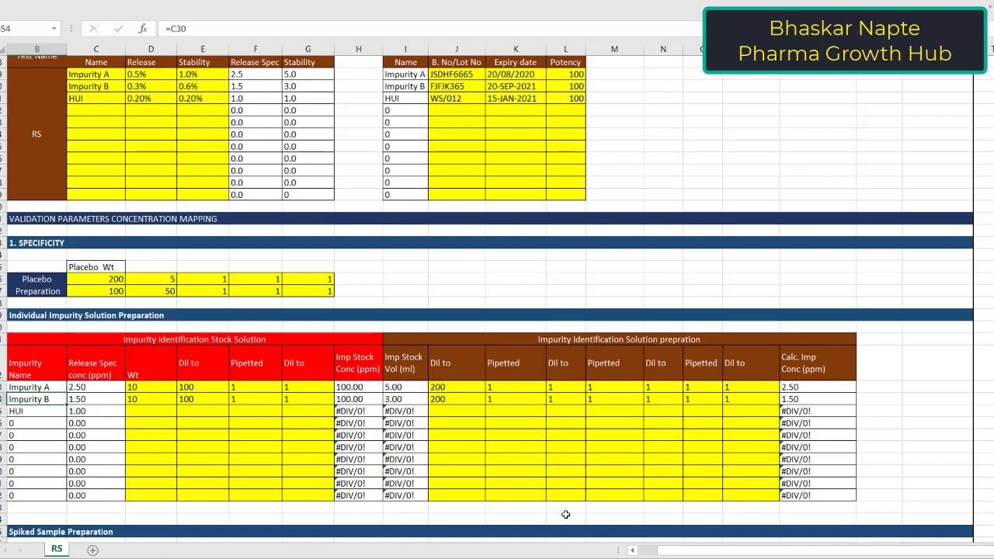
scroll(519, 444, up, 1)
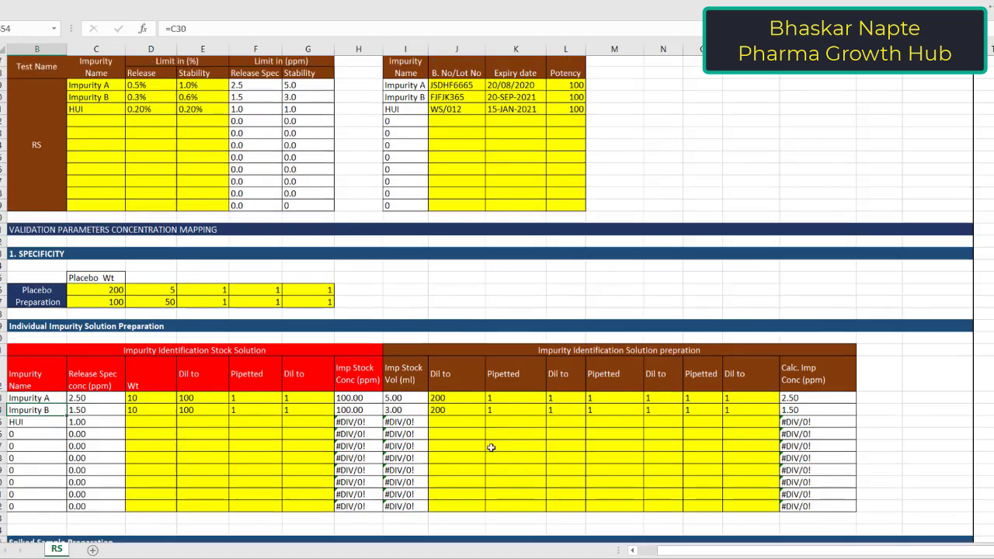
click(108, 113)
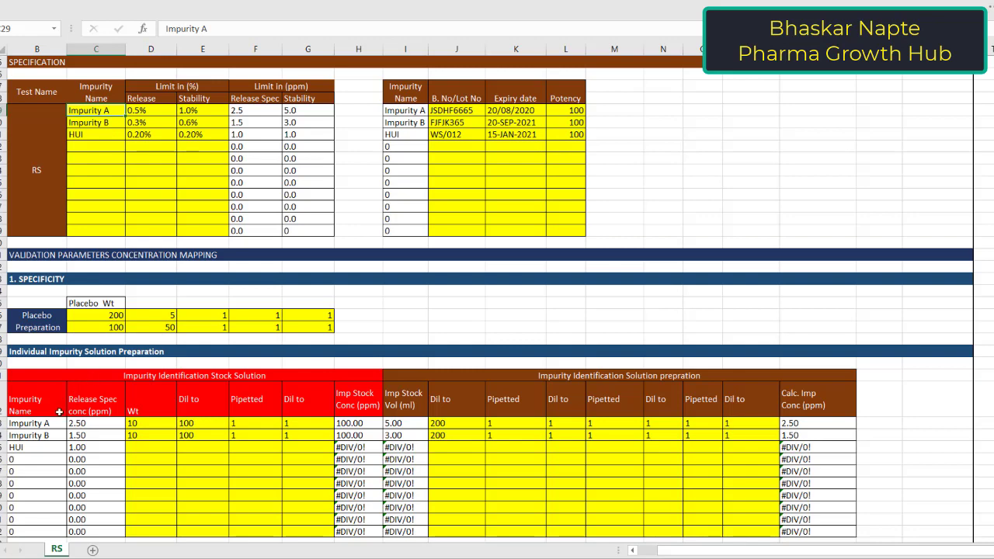
click(112, 424)
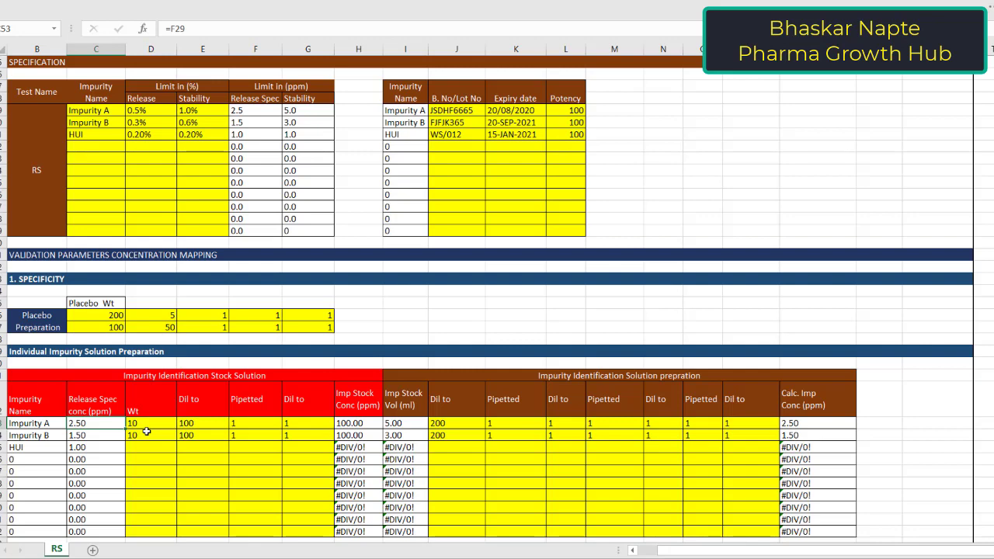
click(142, 424)
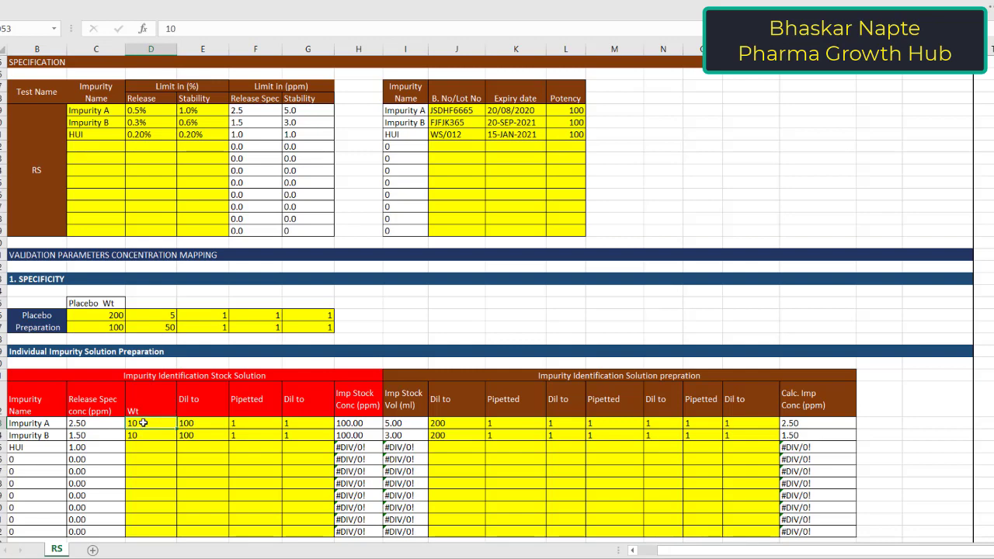
Append ' (mg)' to the Wt header in D52 and ' (ml)' to the Dil to header in E52
click(186, 424)
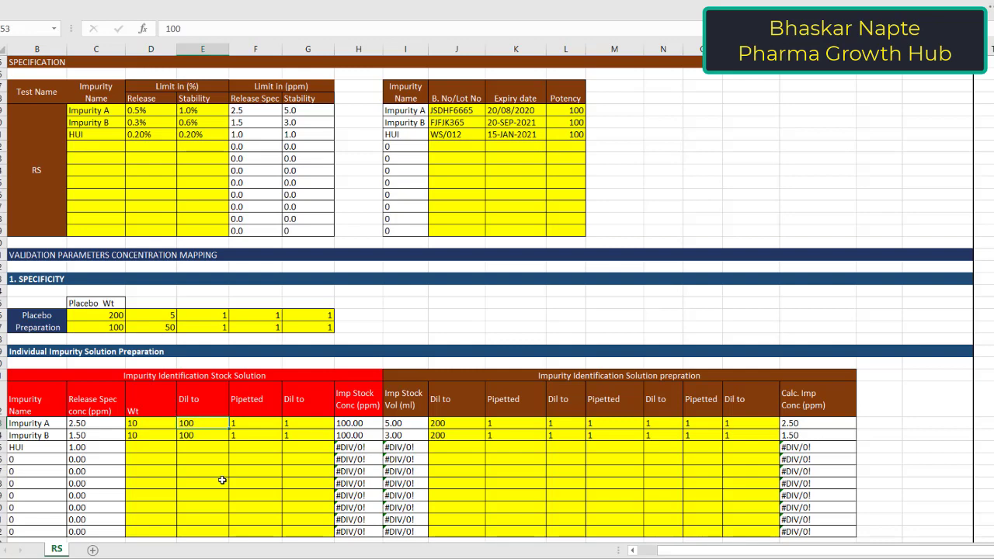
click(145, 409)
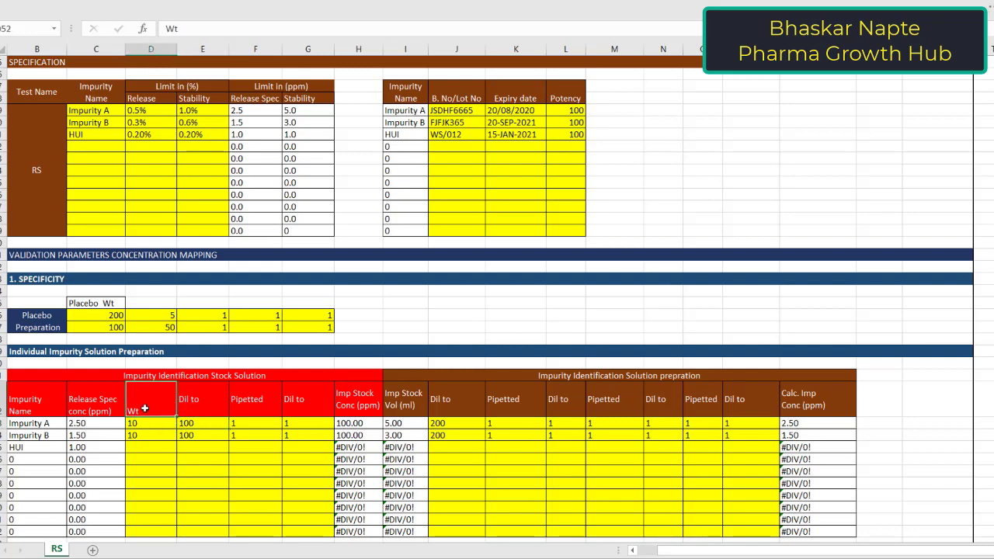
double_click(145, 409)
text(()
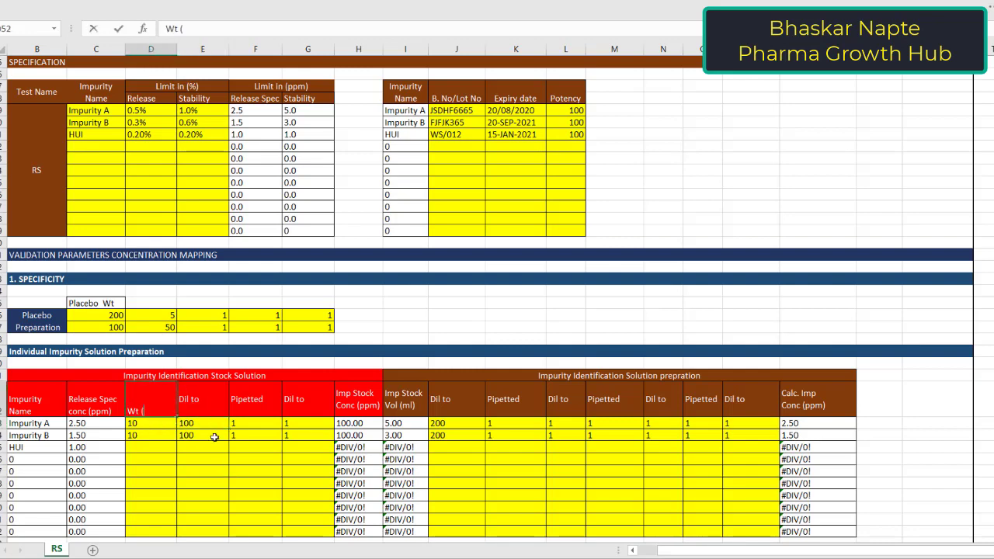
text(mg))
click(210, 407)
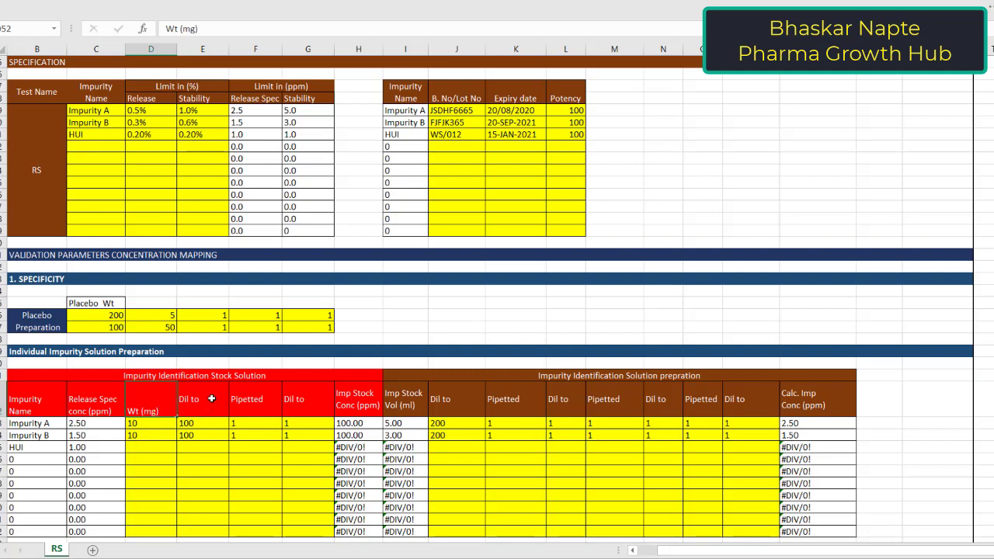
text((ml))
click(226, 458)
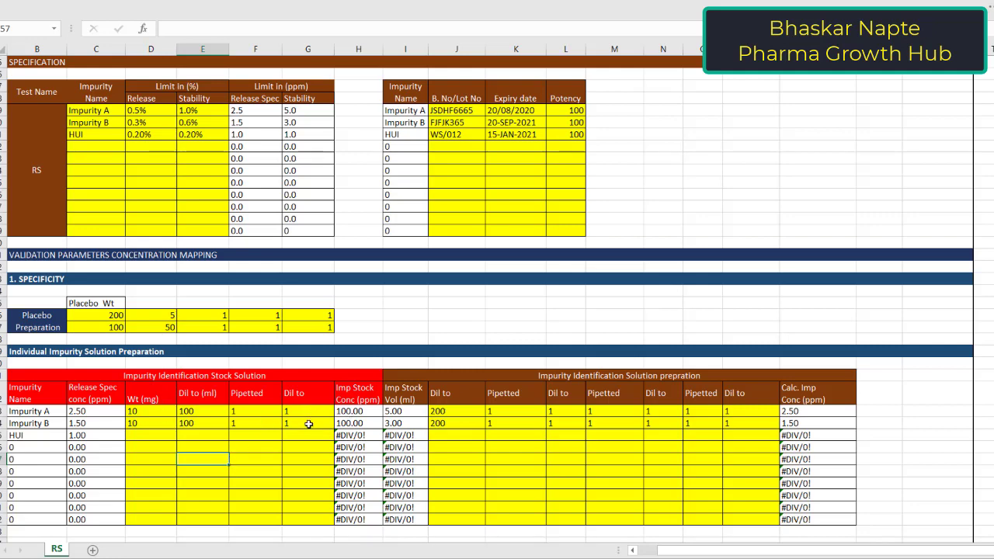
click(353, 411)
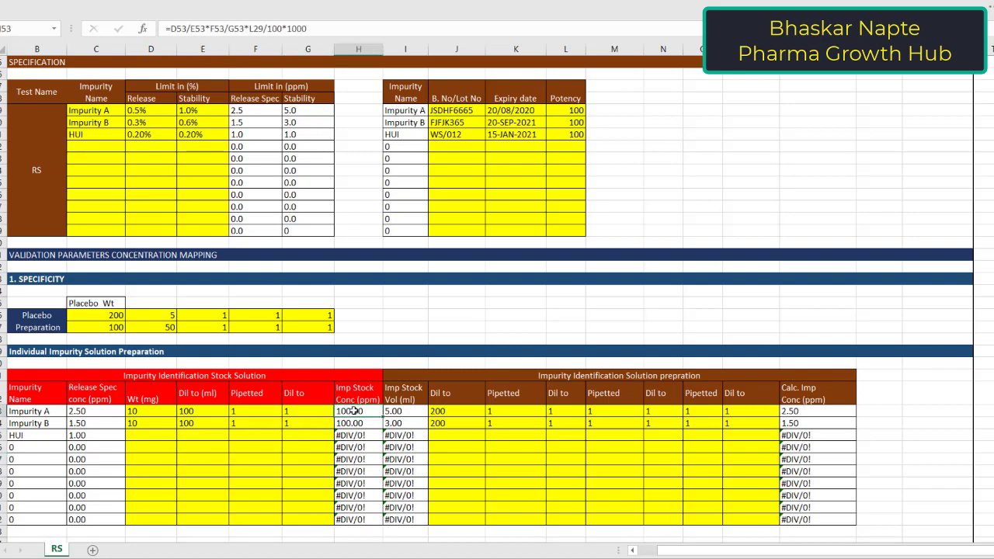
click(470, 471)
scroll(479, 480, down, 1)
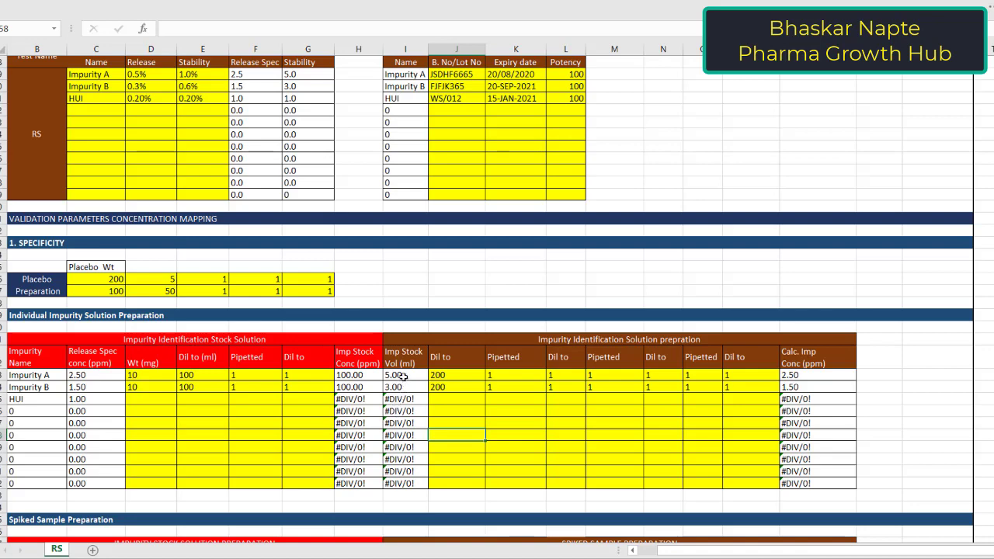
drag(437, 375, 776, 395)
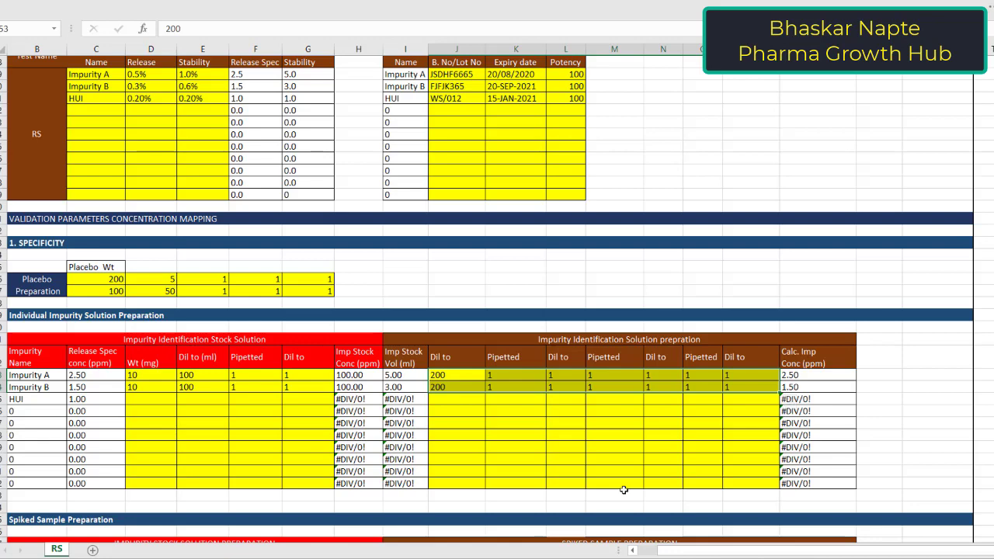
drag(460, 371, 460, 373)
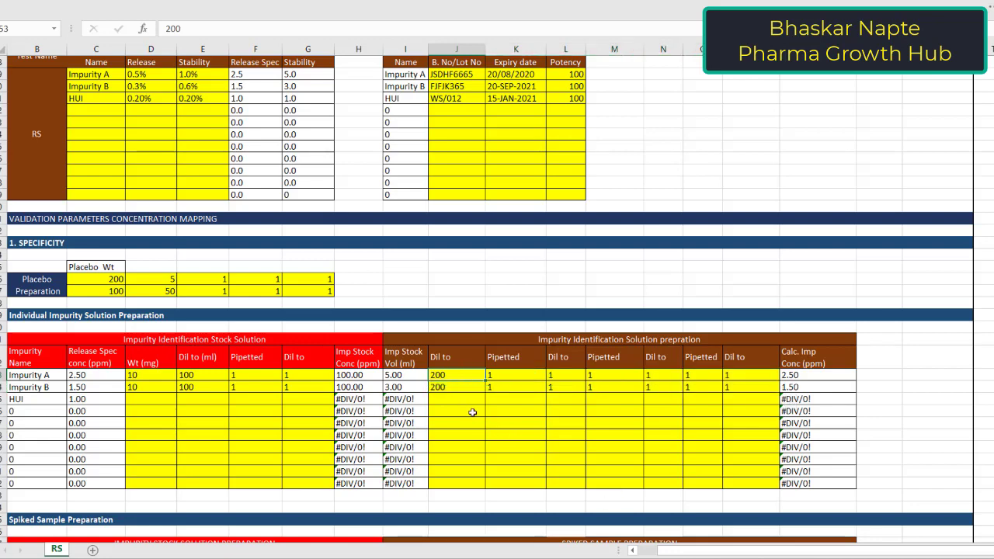
click(407, 376)
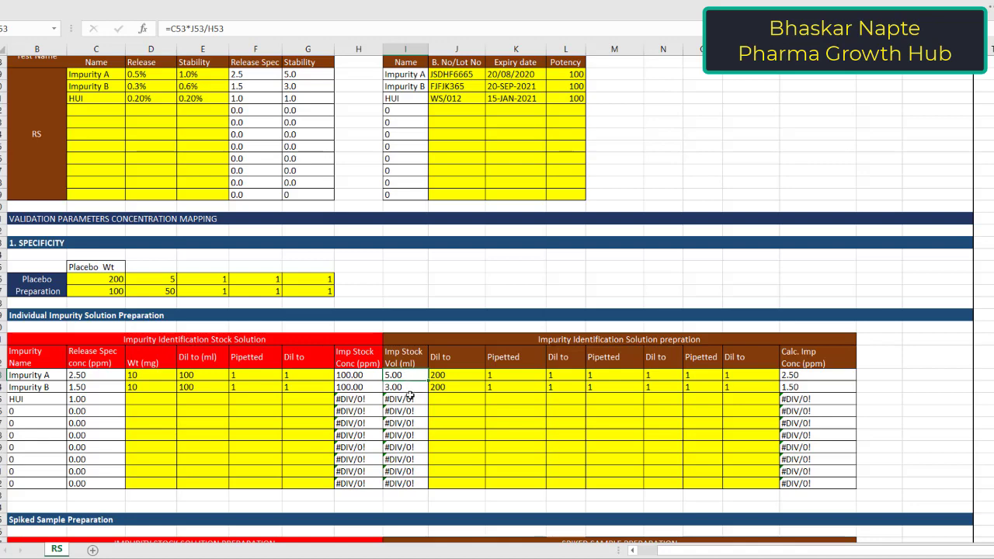
click(357, 375)
click(445, 375)
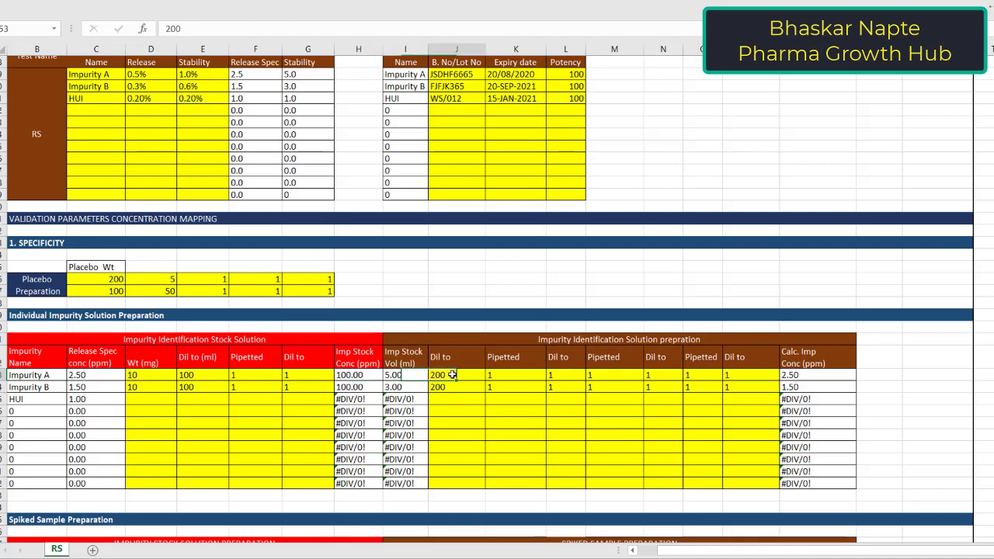
click(801, 377)
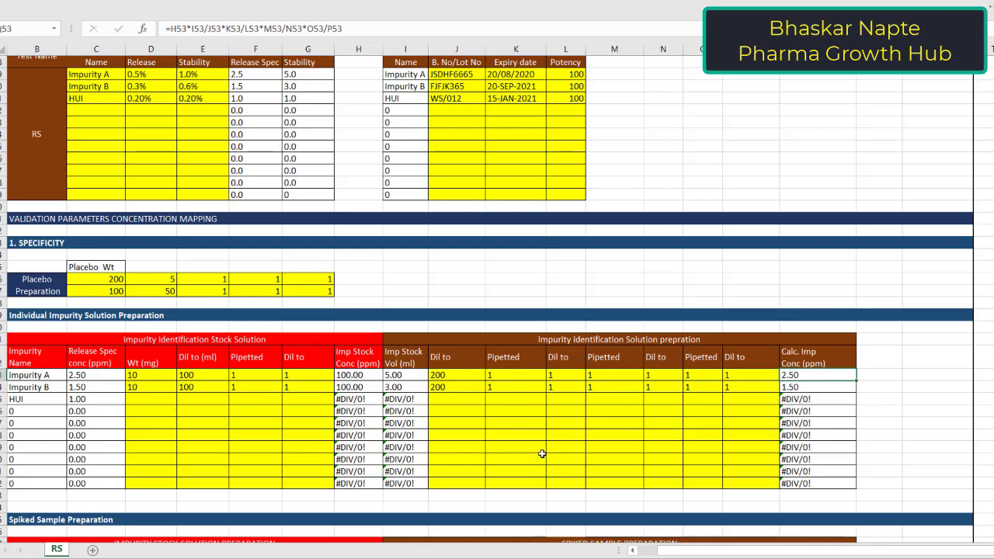
click(392, 386)
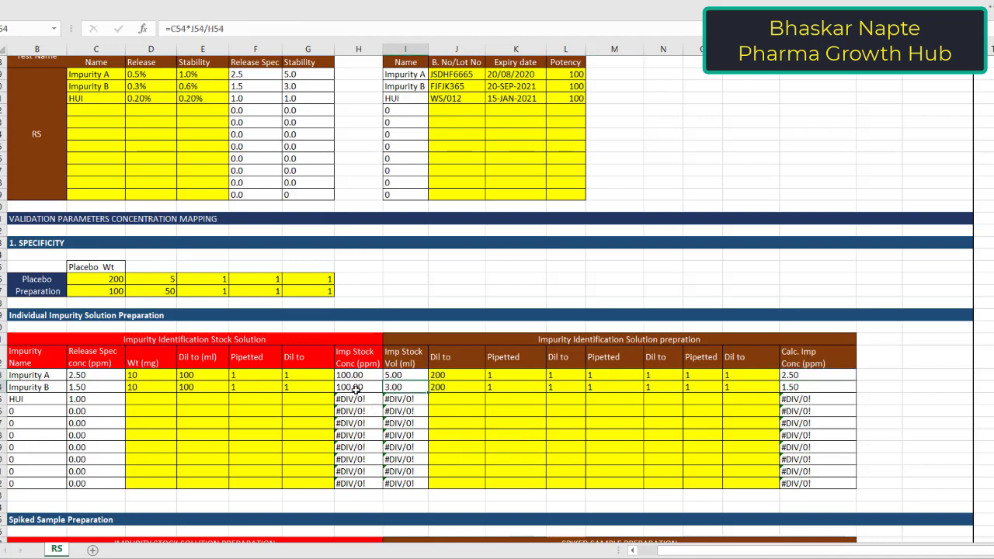
click(357, 387)
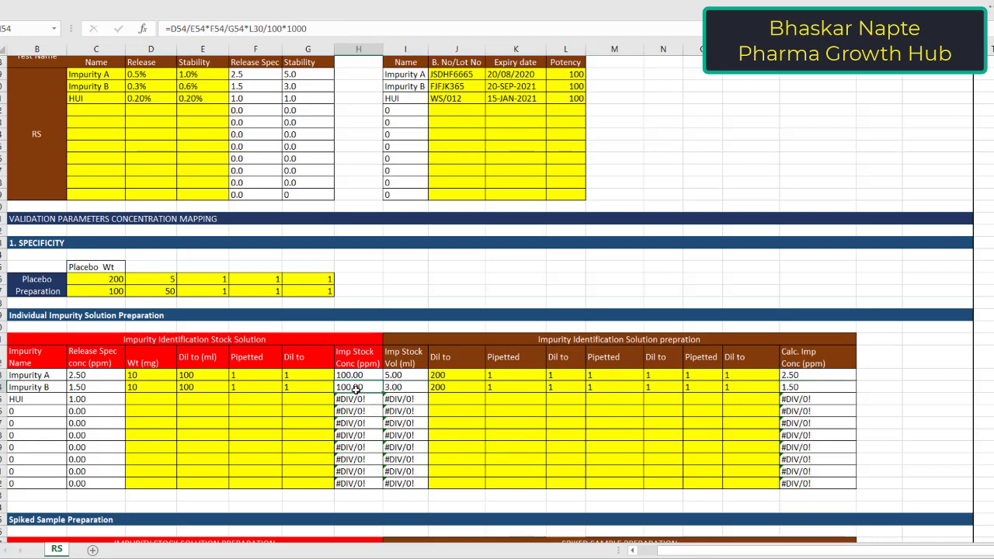
click(440, 390)
click(791, 386)
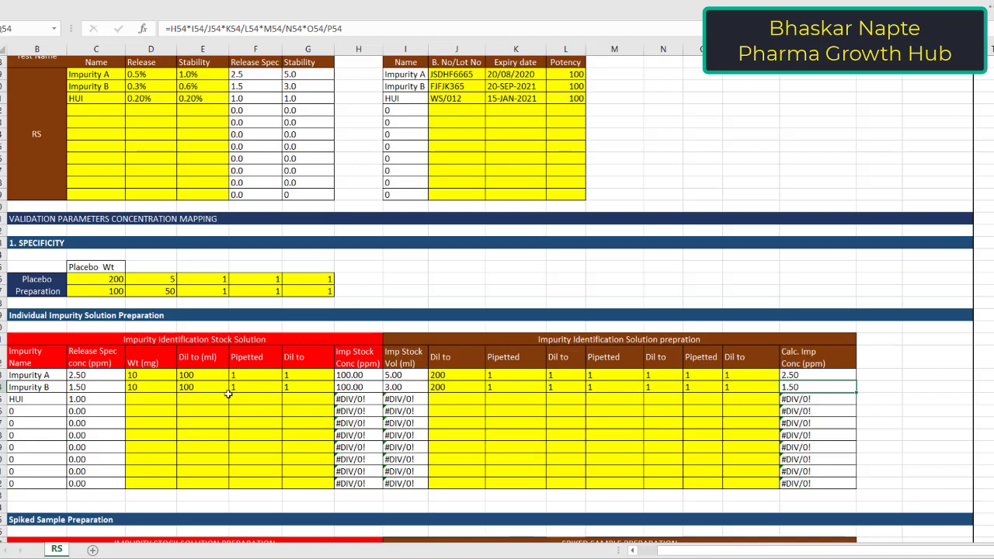
click(94, 387)
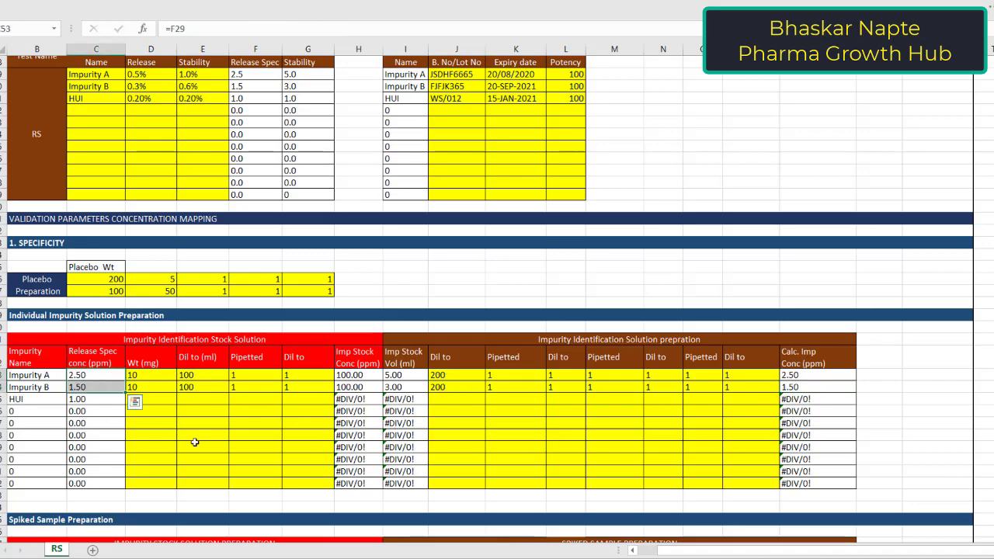
scroll(194, 442, down, 7)
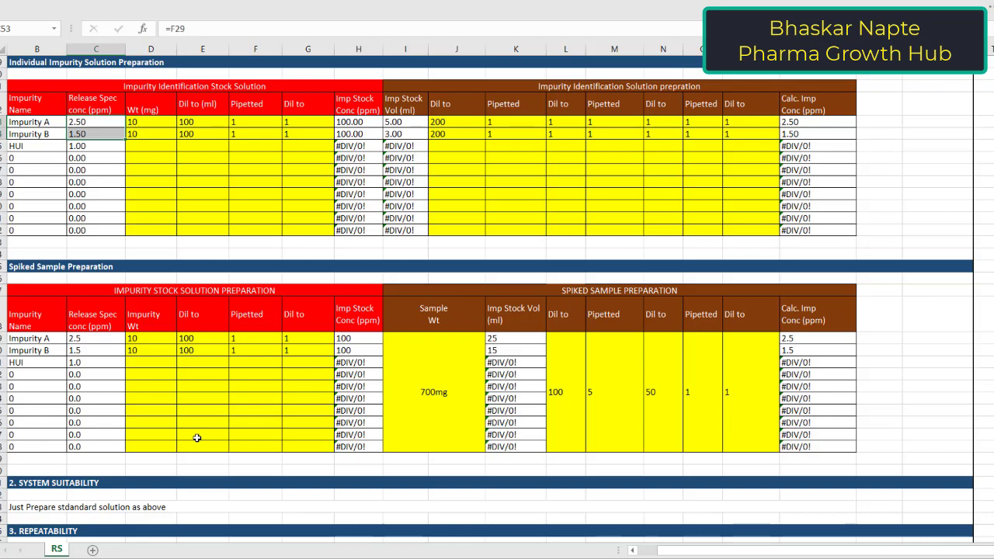
scroll(197, 438, down, 5)
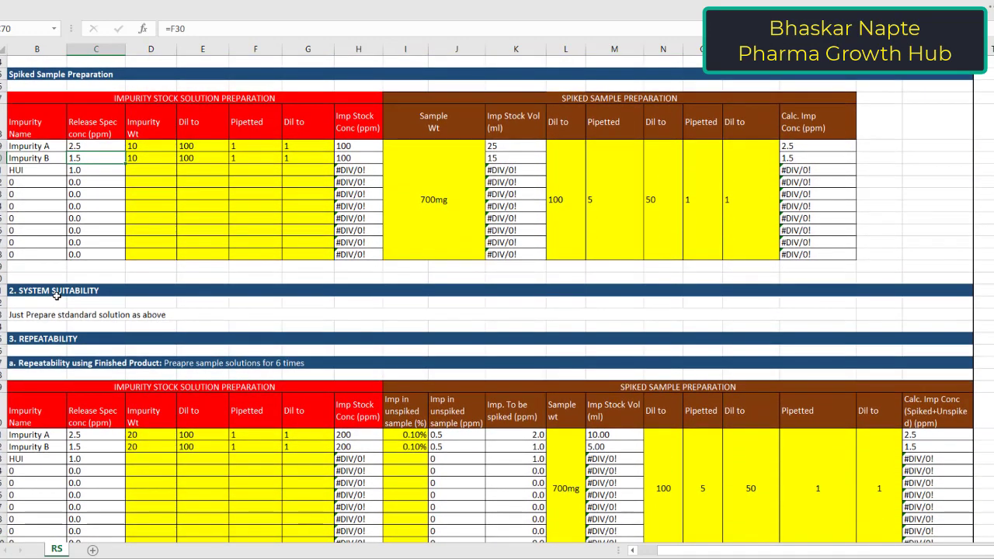
click(56, 292)
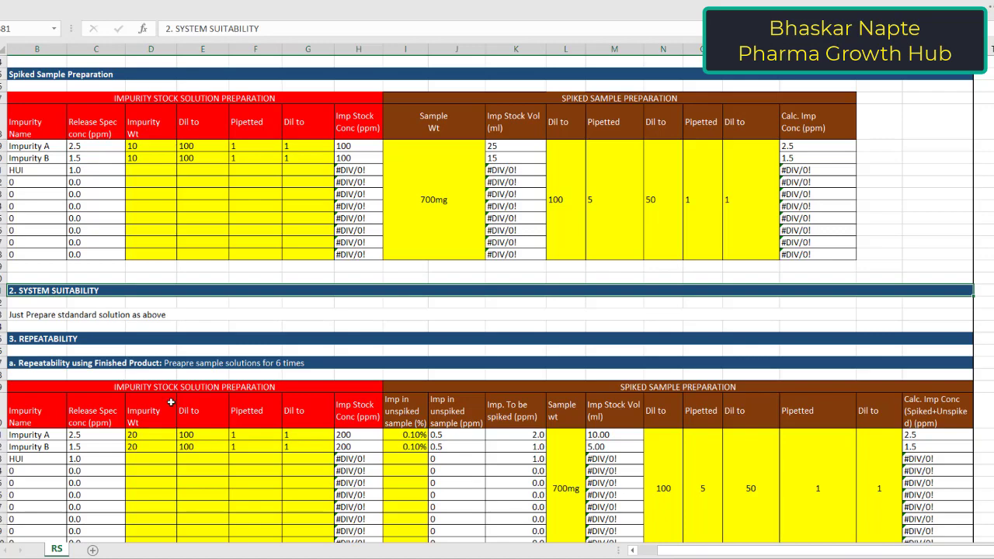
scroll(171, 401, down, 1)
scroll(171, 402, down, 4)
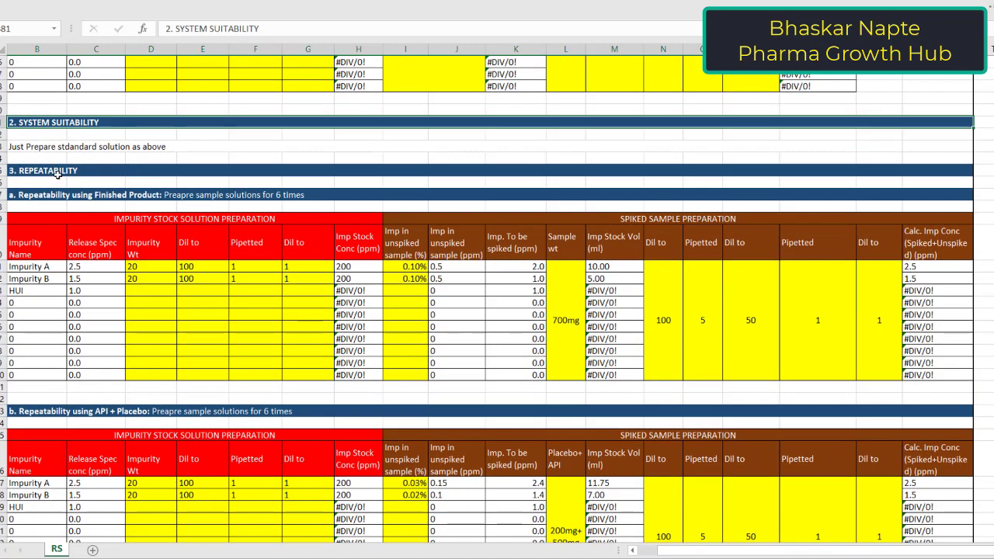
click(57, 175)
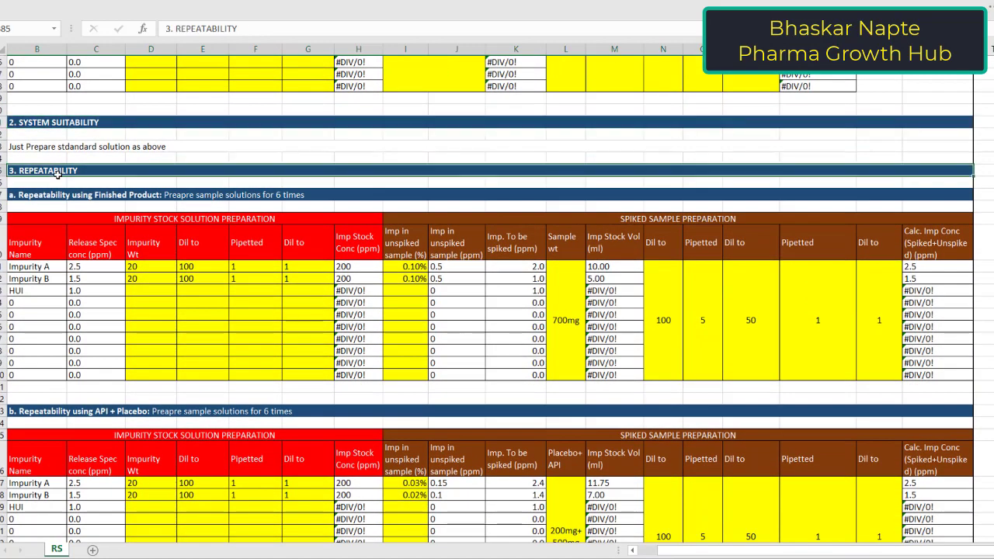
click(96, 278)
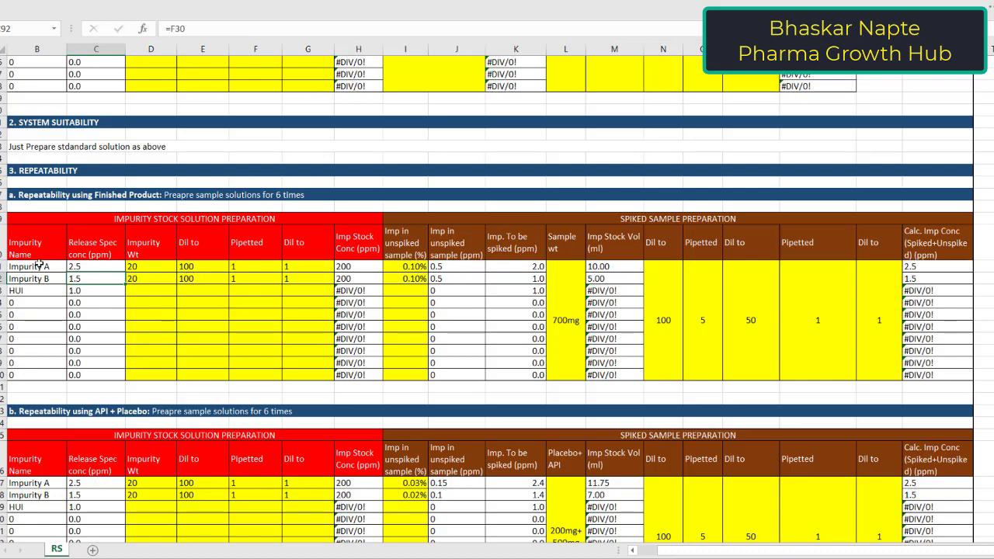
click(350, 265)
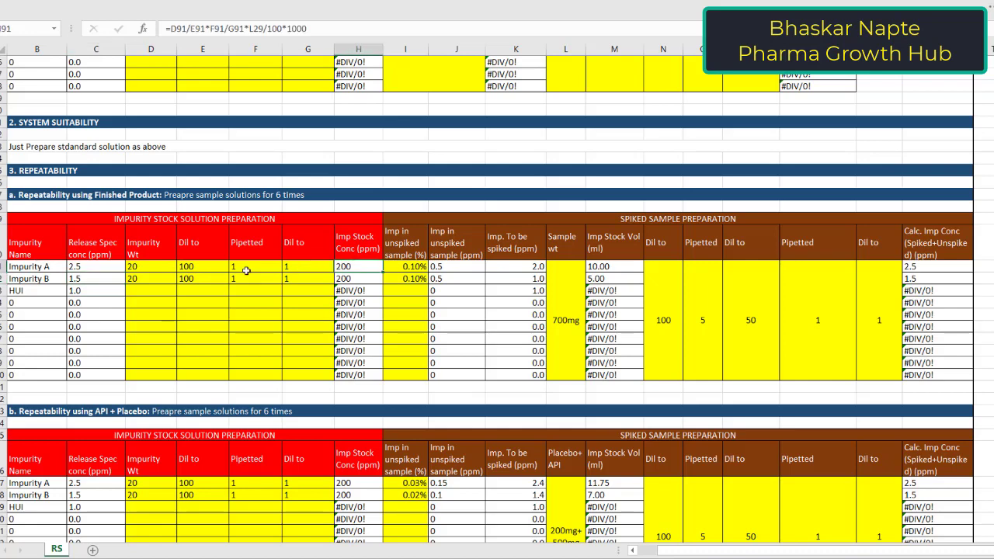
click(353, 280)
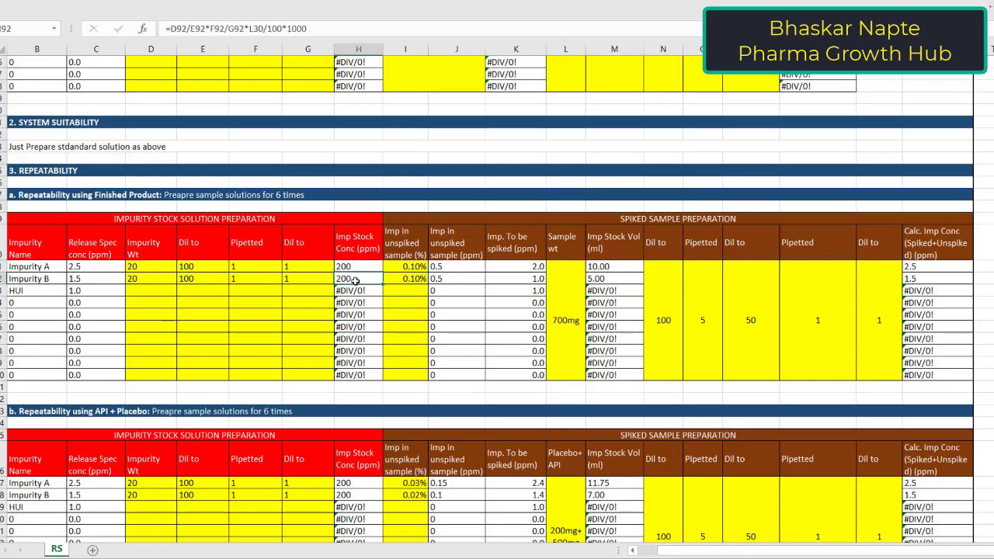
click(138, 267)
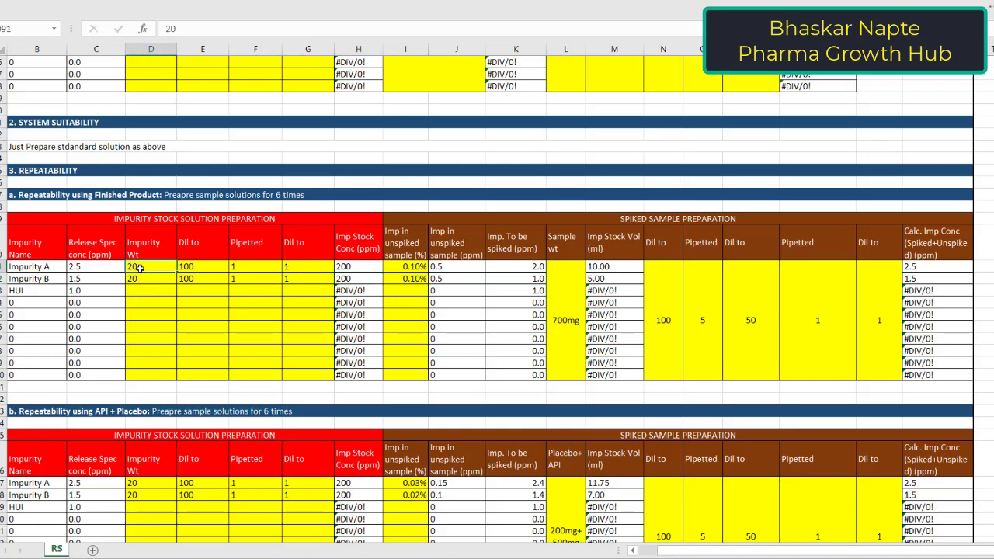
click(197, 266)
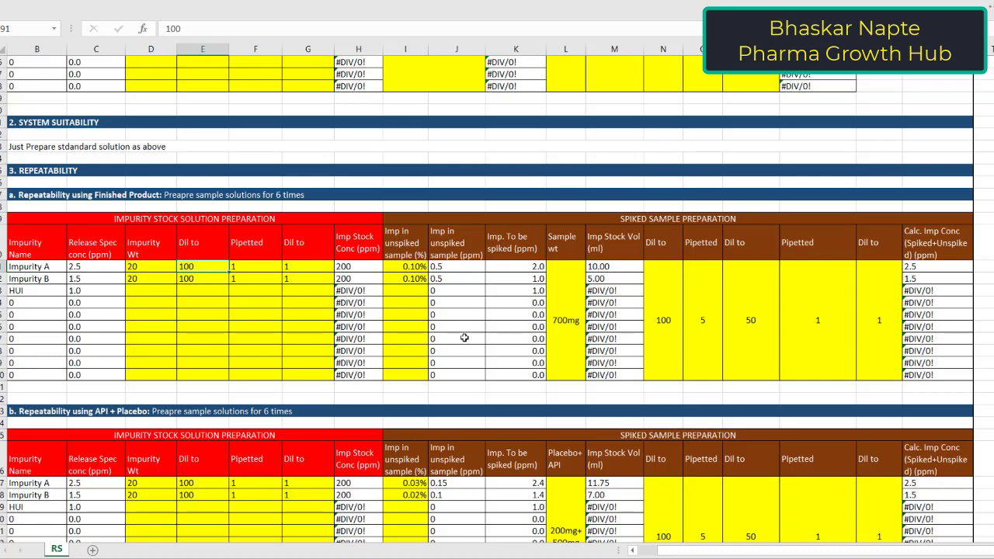
click(414, 268)
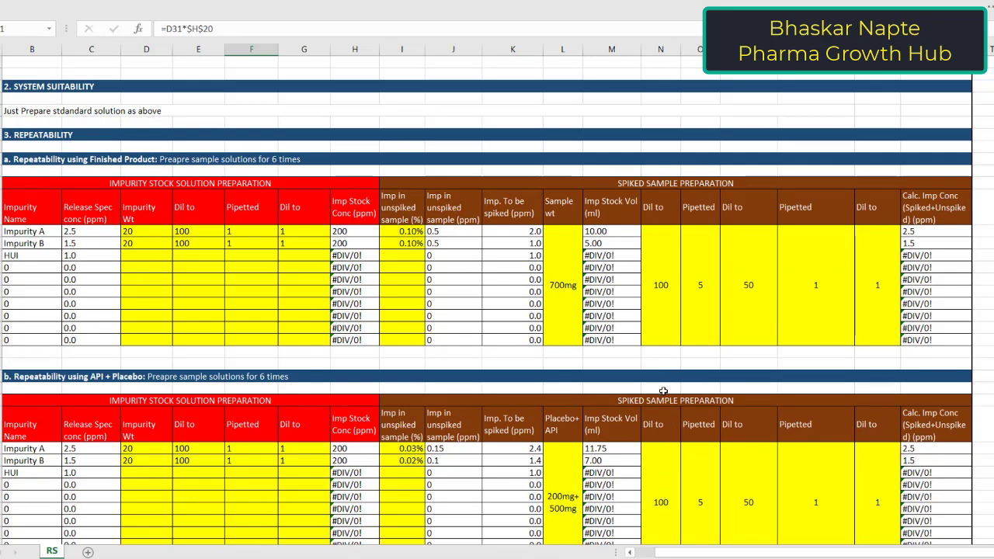
click(609, 229)
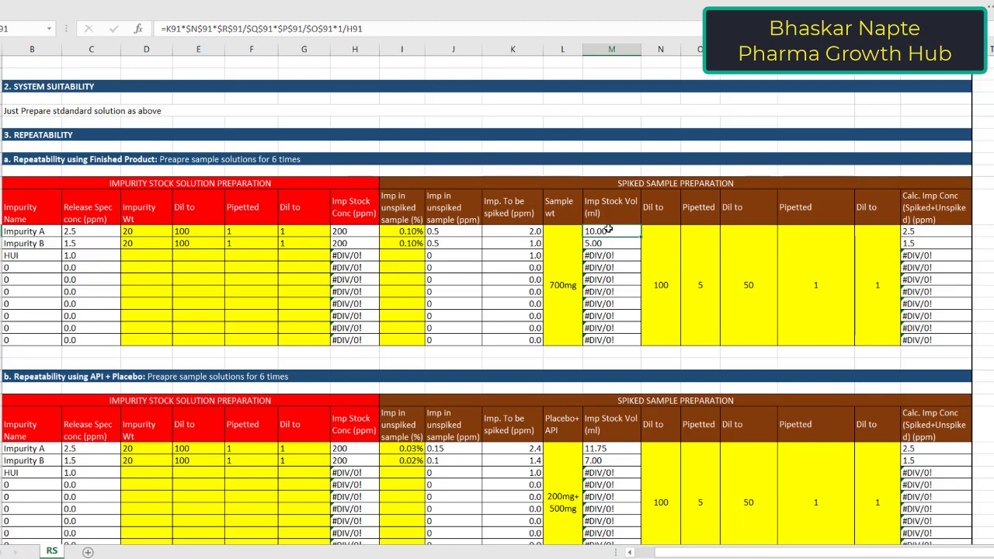
click(568, 299)
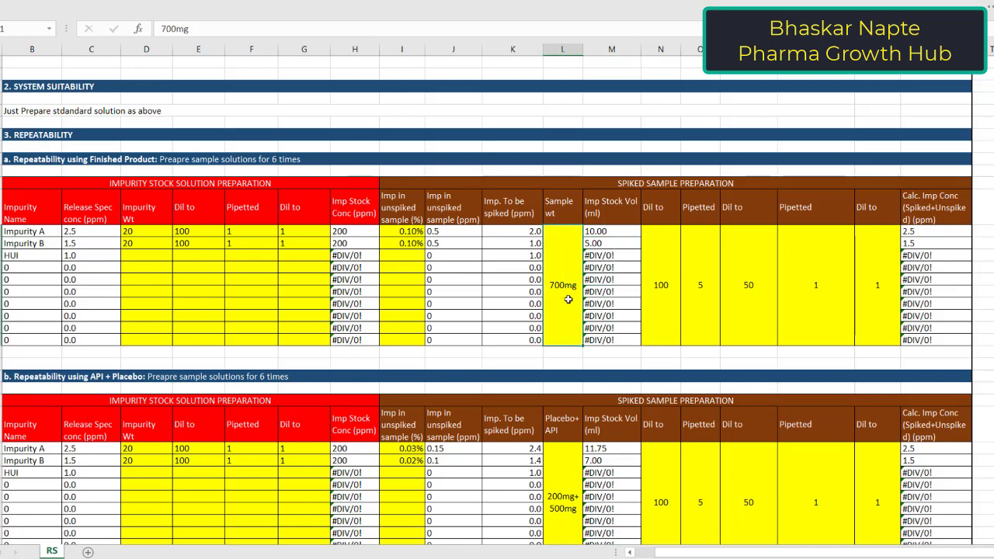
click(665, 286)
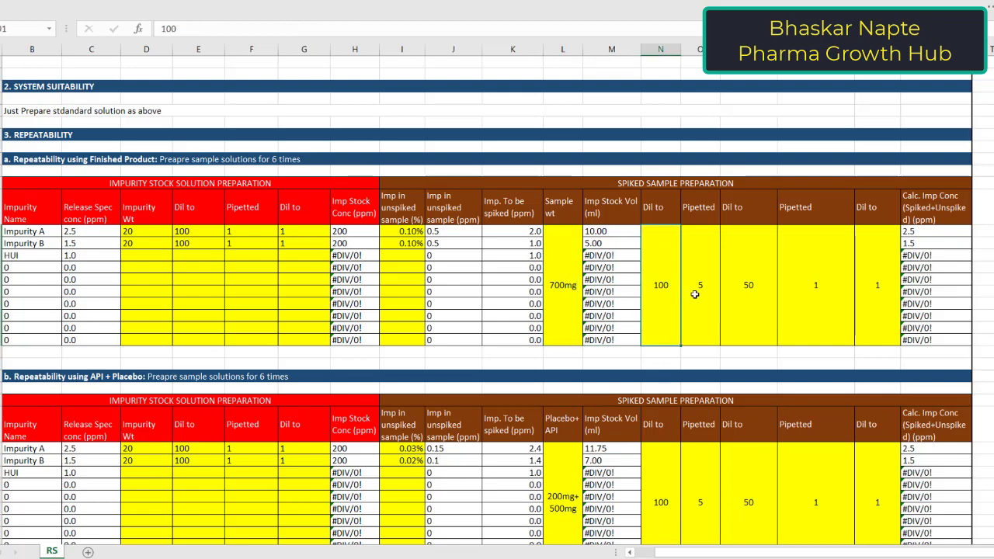
click(737, 288)
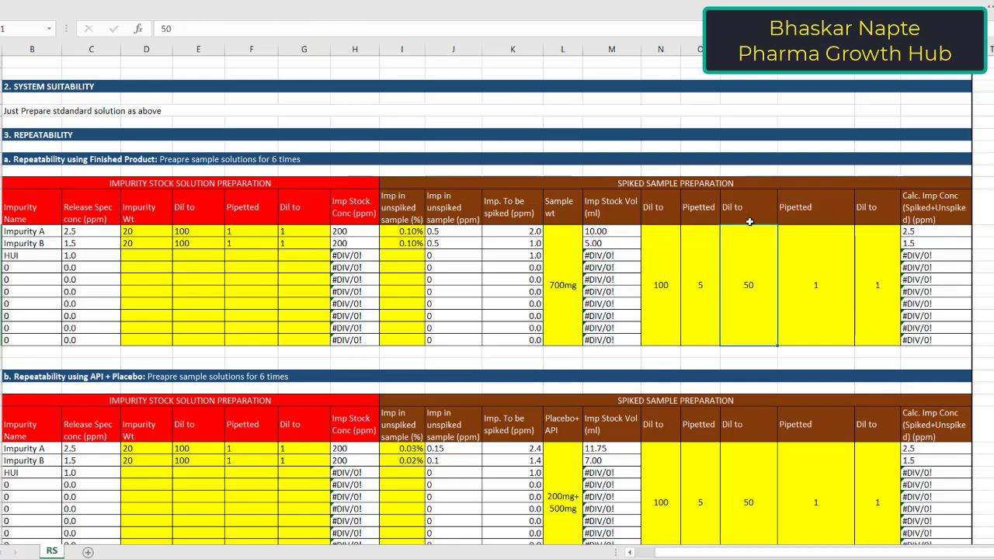
click(926, 230)
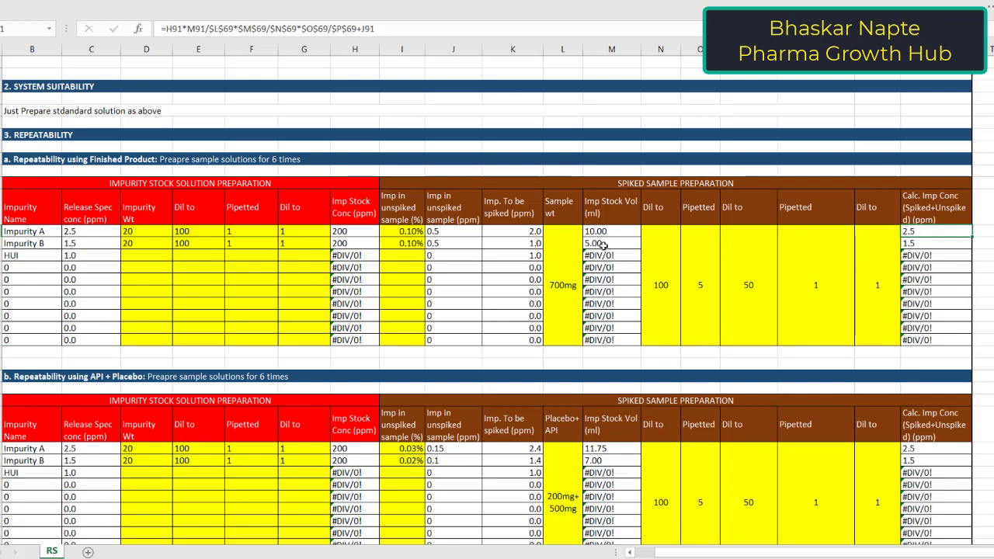
click(932, 240)
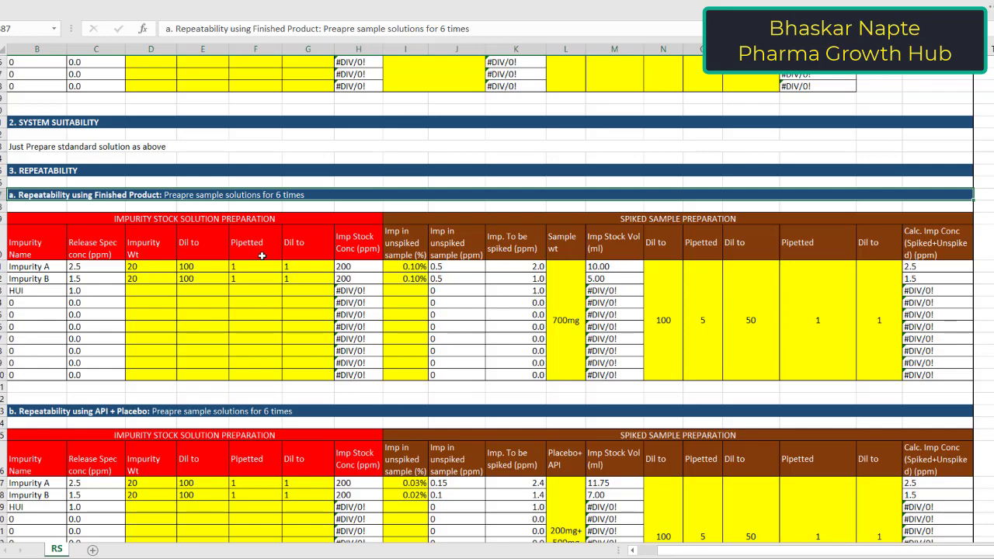
Select and review the whole section b stock preparation table, then clear the selection
scroll(261, 255, down, 6)
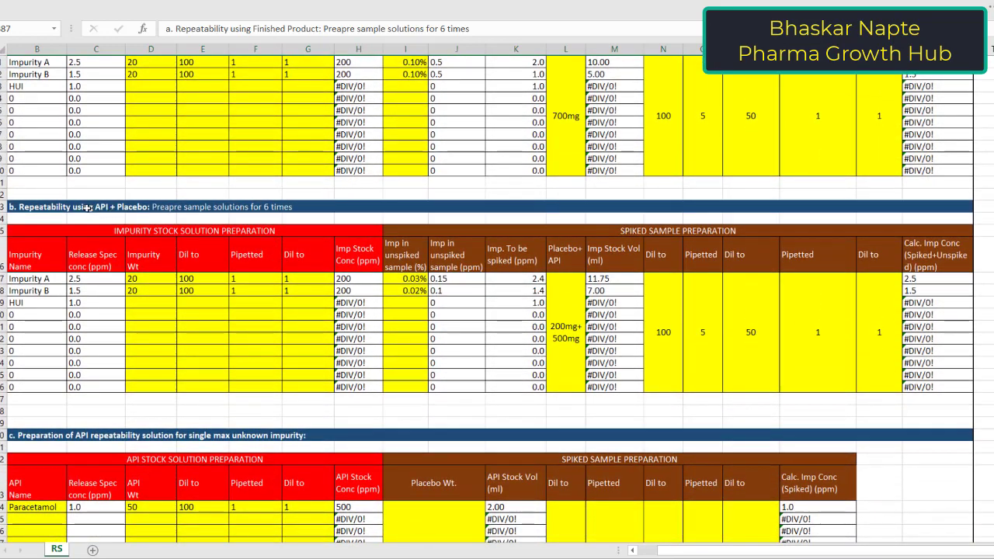
click(87, 208)
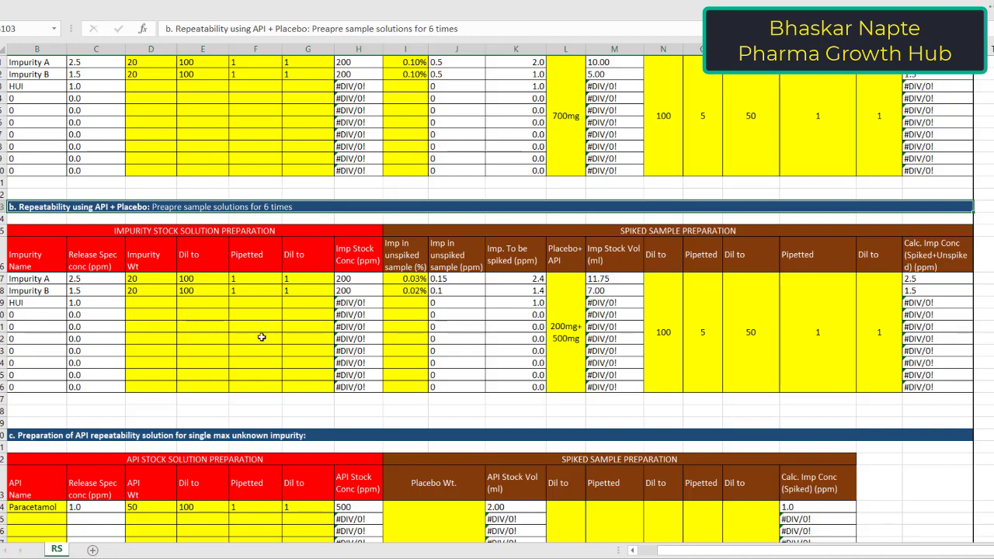
click(77, 231)
mouse_move(77, 230)
mouse_down()
mouse_move(155, 316)
mouse_move(340, 341)
mouse_up()
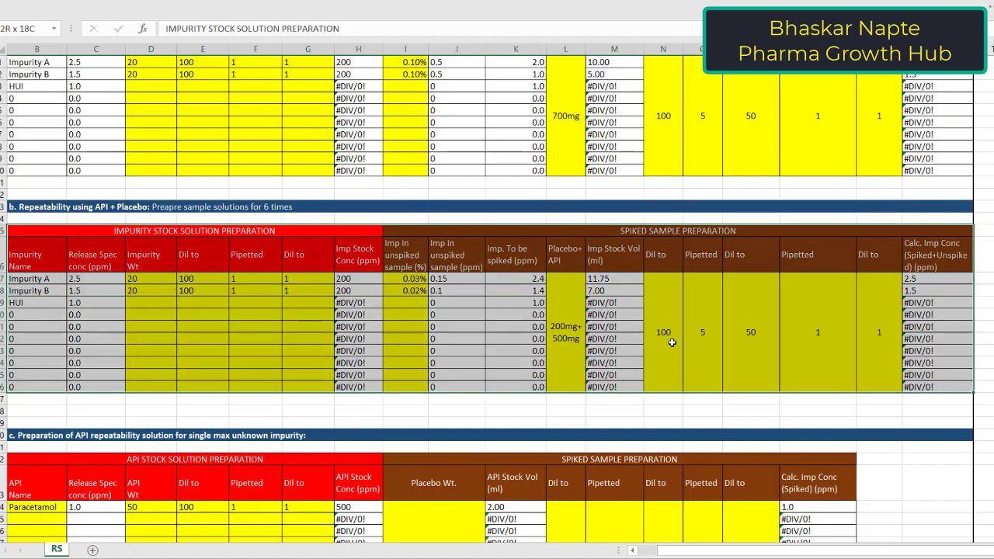
click(250, 347)
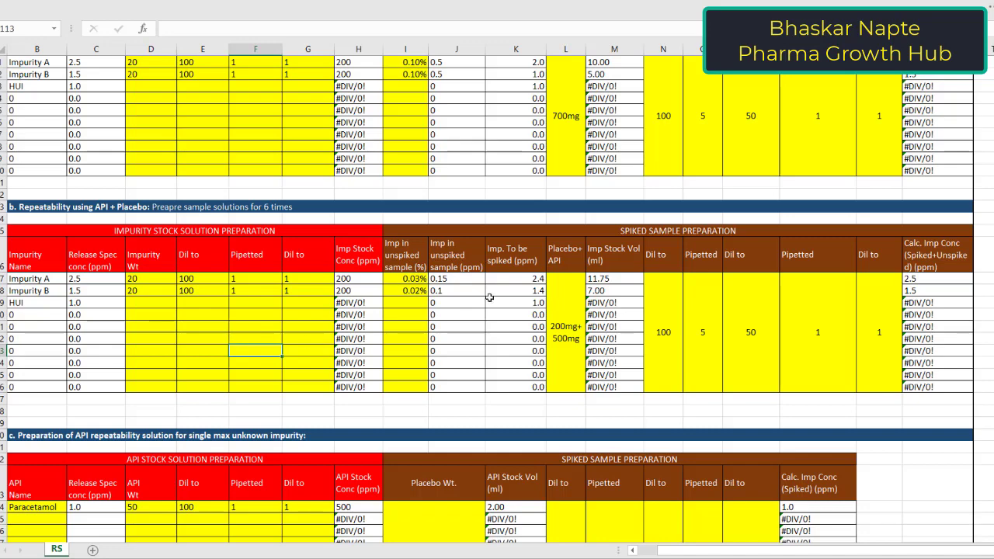
Move down to the section c API repeatability table and select its heading row
scroll(347, 278, down, 3)
scroll(347, 277, down, 2)
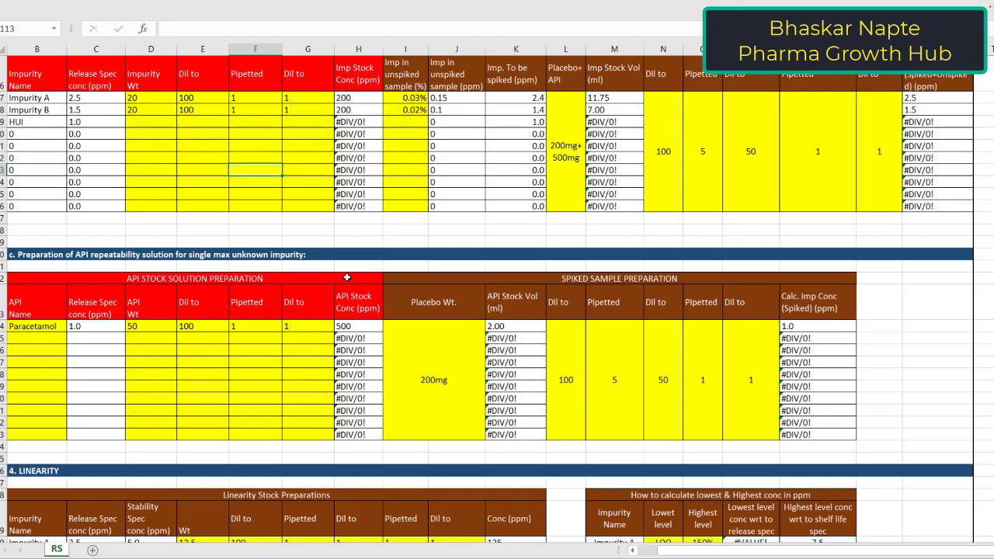
scroll(353, 290, down, 2)
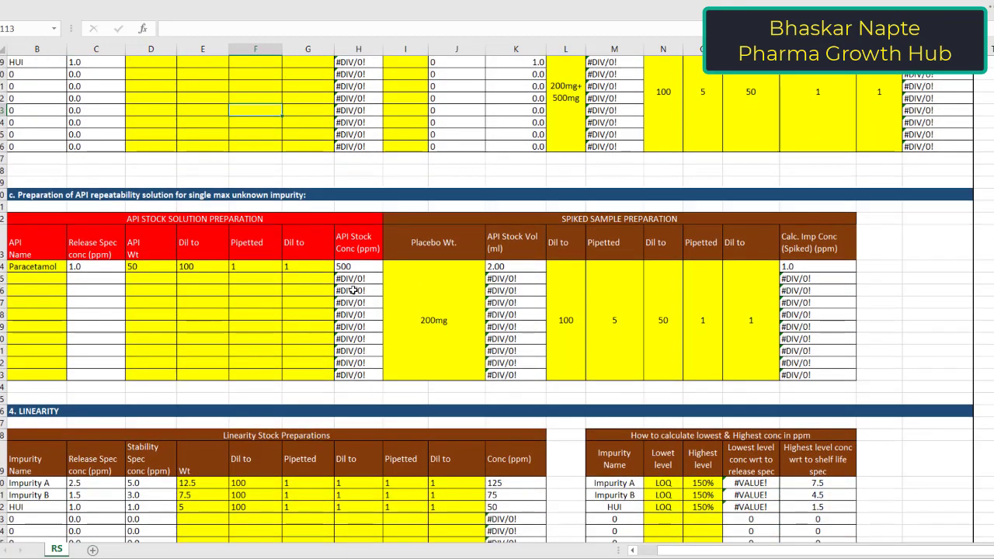
click(71, 197)
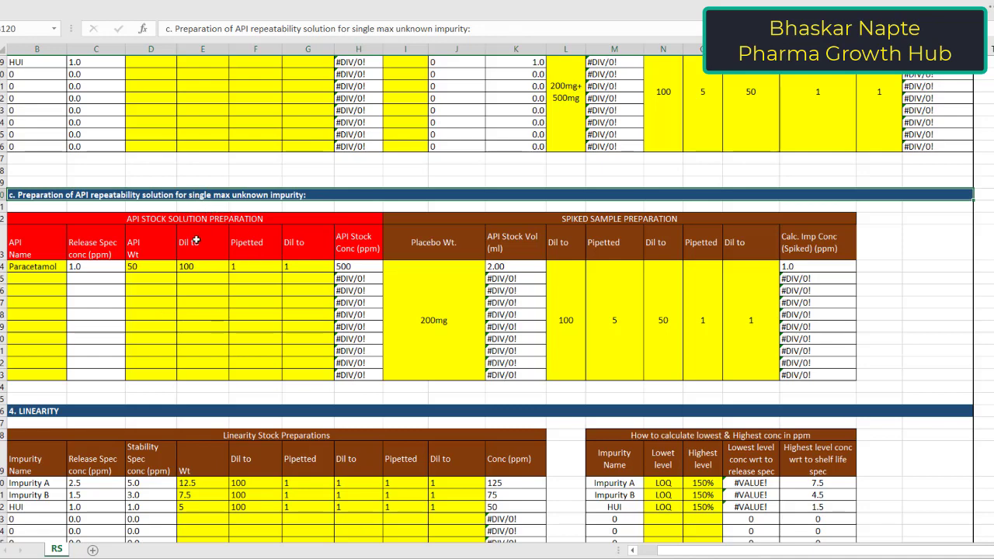
Scroll through Linearity to the impurity stock volume and calculated concentration tables (125, 75, 50 ppm stocks)
click(13, 205)
scroll(182, 319, down, 3)
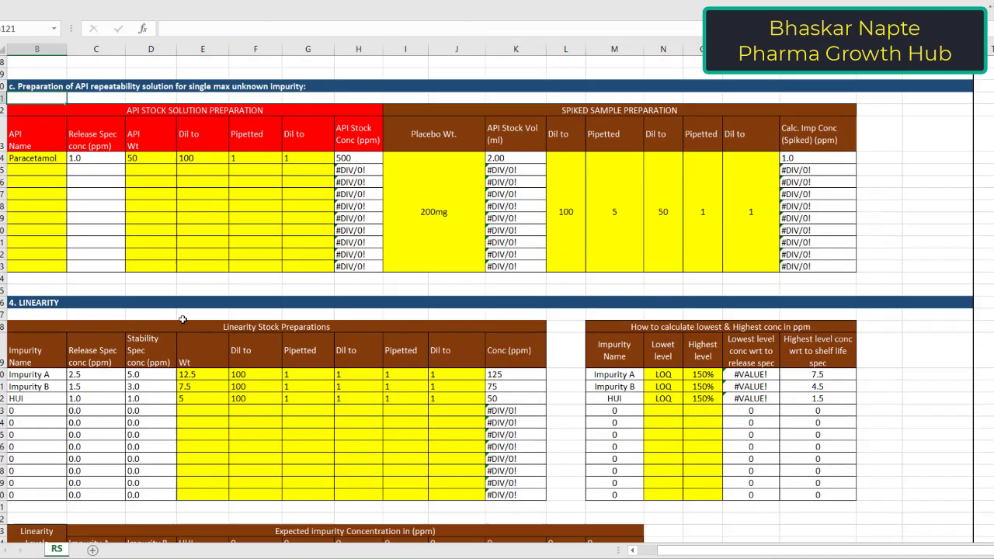
scroll(182, 320, down, 3)
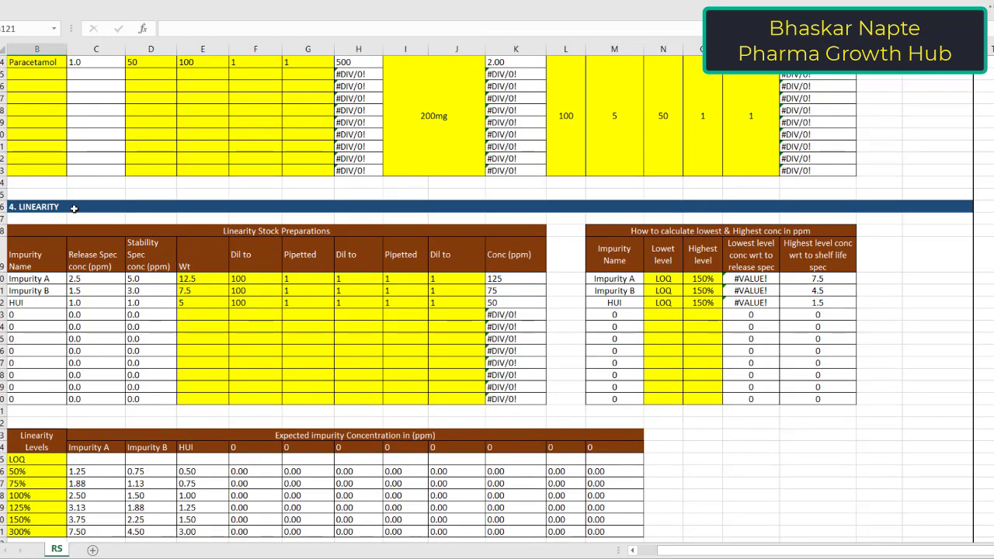
scroll(74, 208, down, 1)
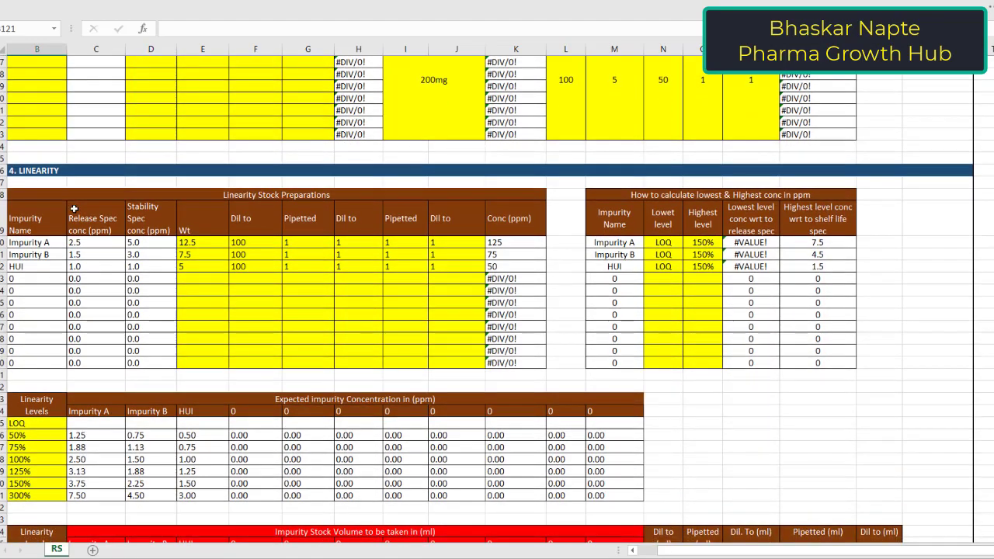
scroll(254, 348, down, 1)
scroll(255, 348, down, 6)
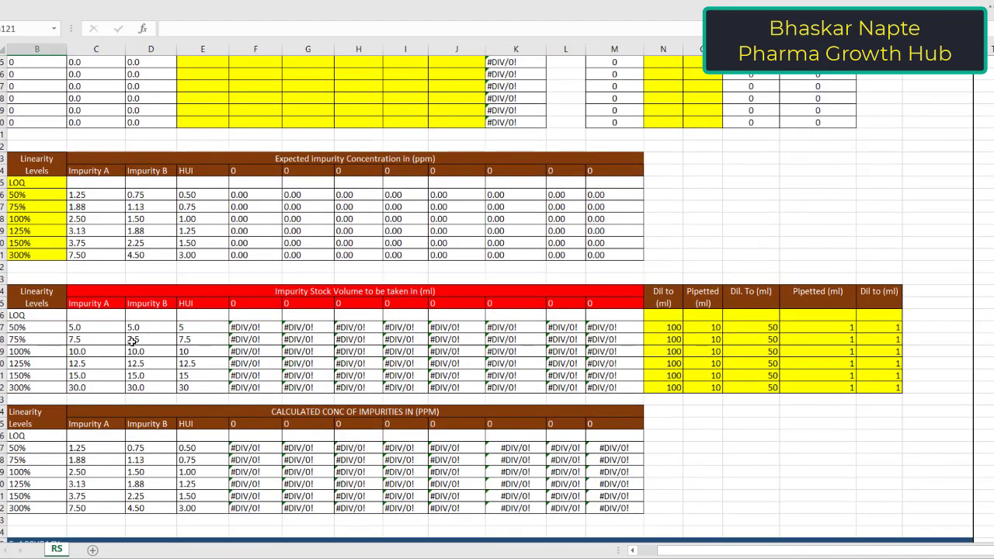
scroll(121, 345, up, 4)
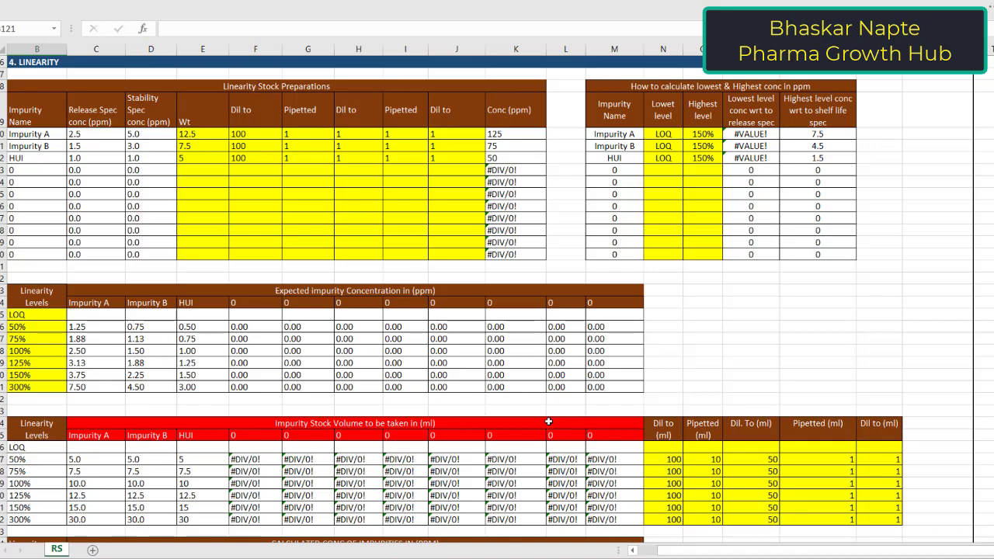
scroll(535, 416, down, 4)
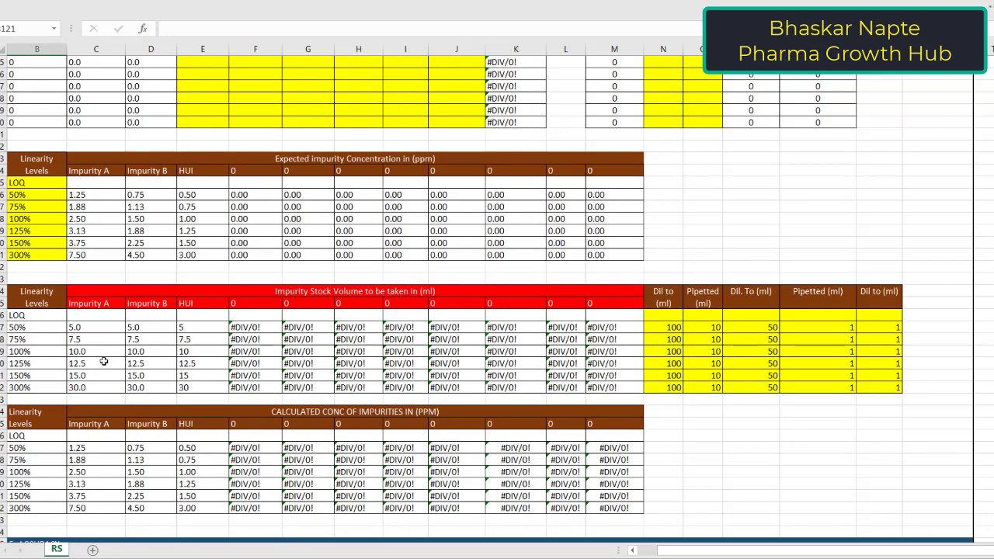
click(79, 326)
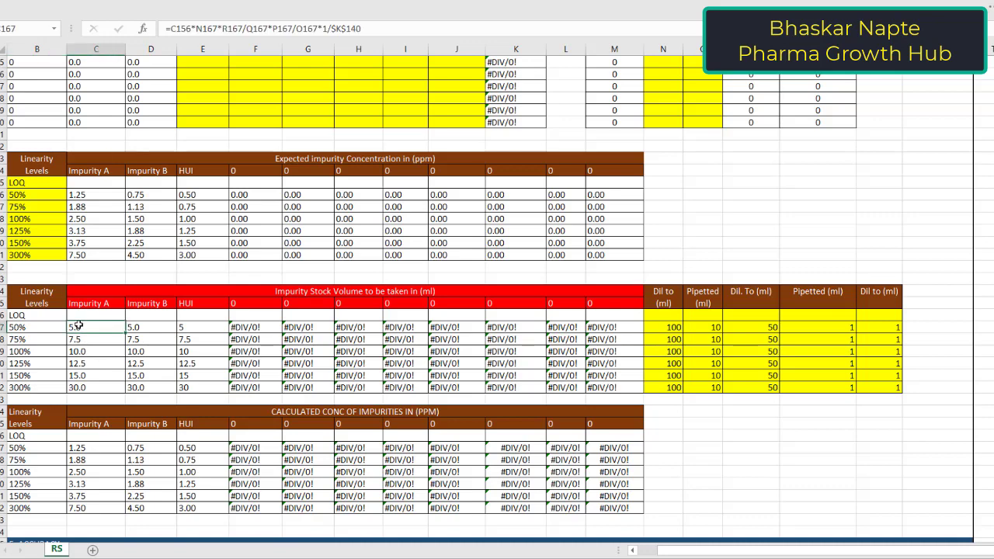
click(672, 327)
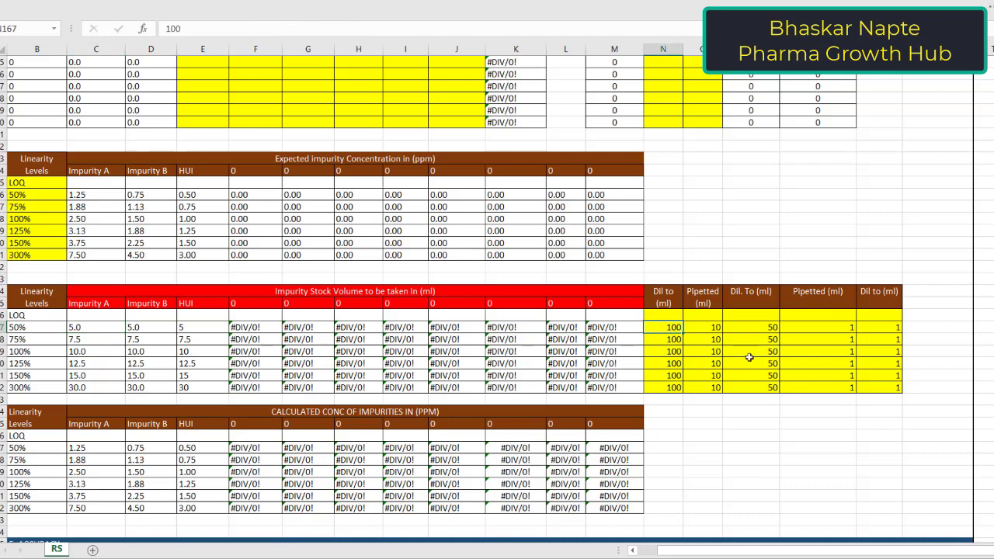
click(715, 327)
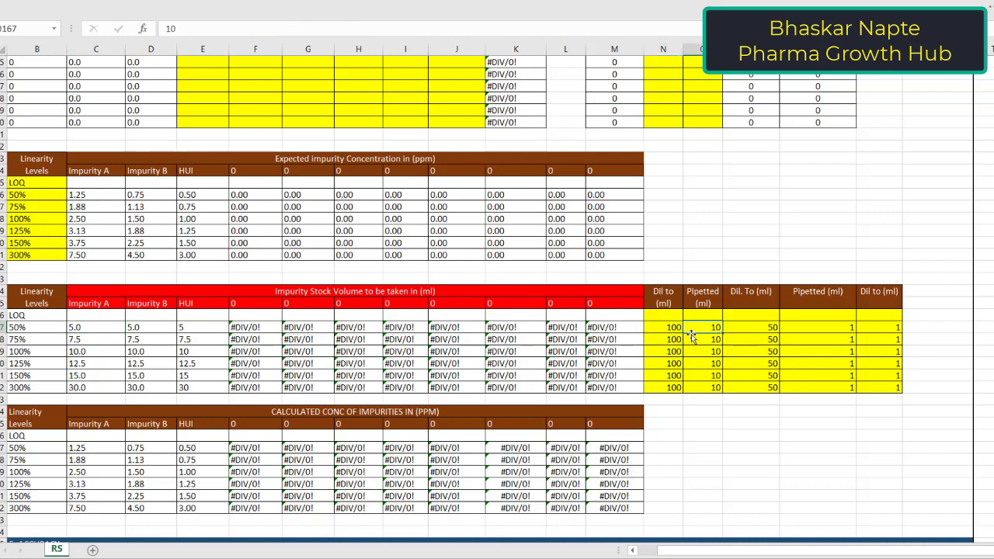
click(755, 327)
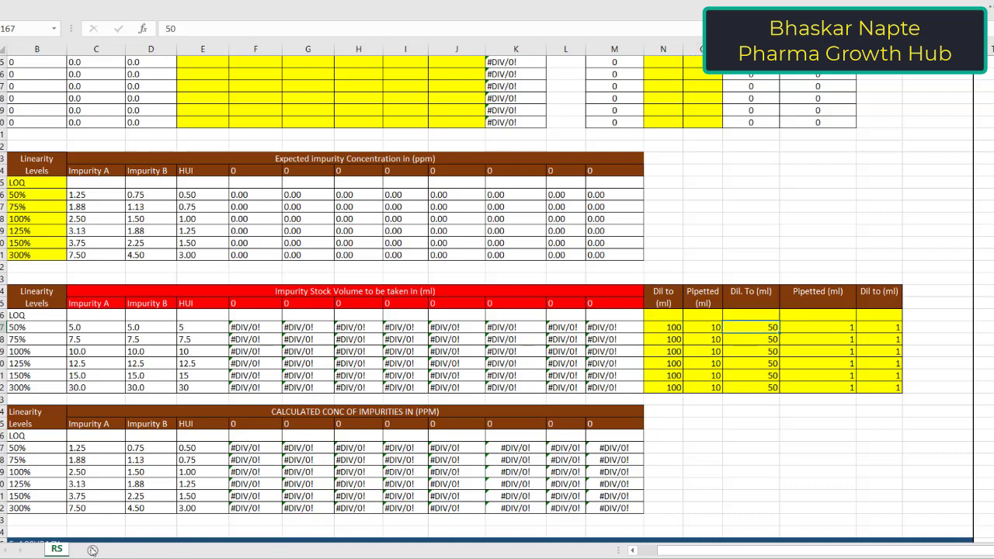
click(73, 448)
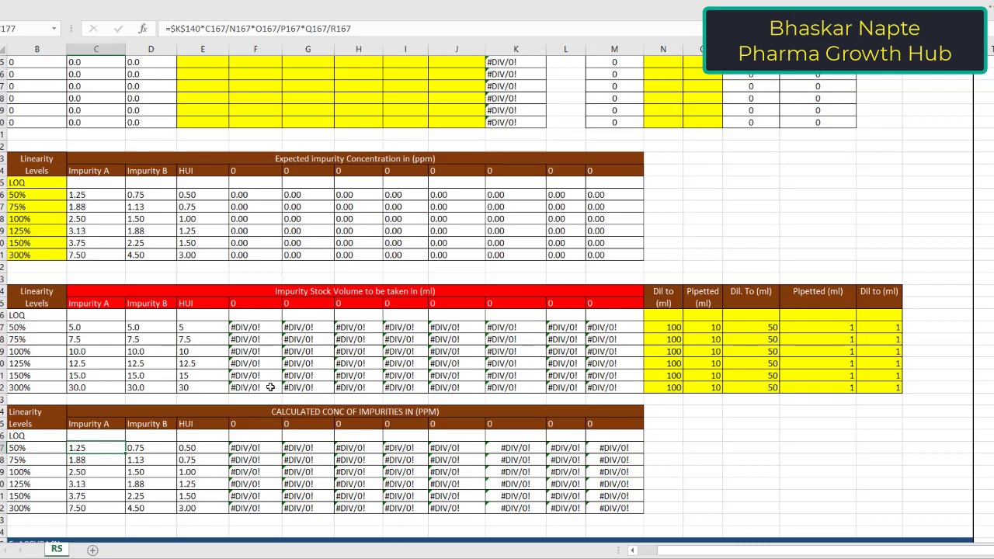
scroll(272, 387, down, 2)
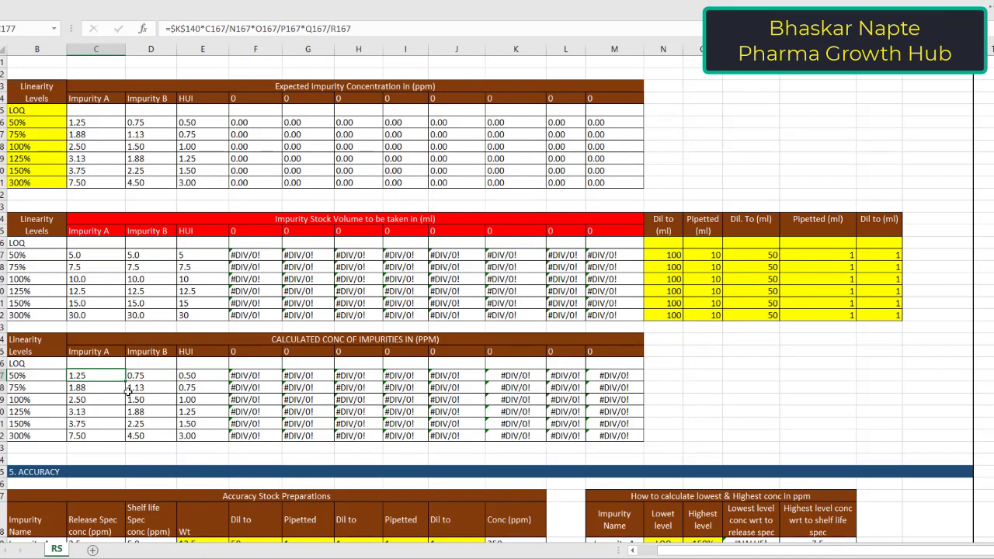
Inspect the Accuracy stock formula in K189 and confirm Impurity B's name links to C30
scroll(128, 390, down, 8)
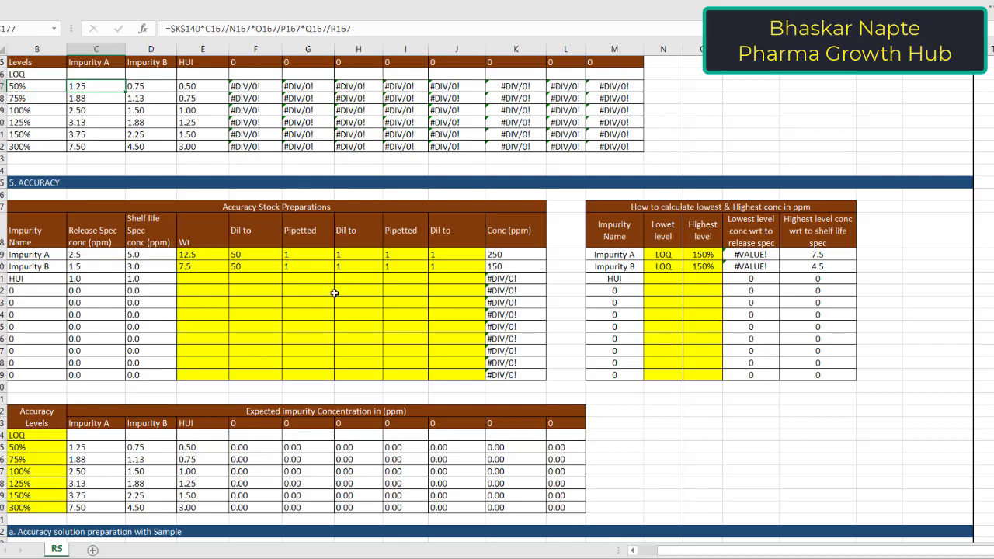
click(506, 254)
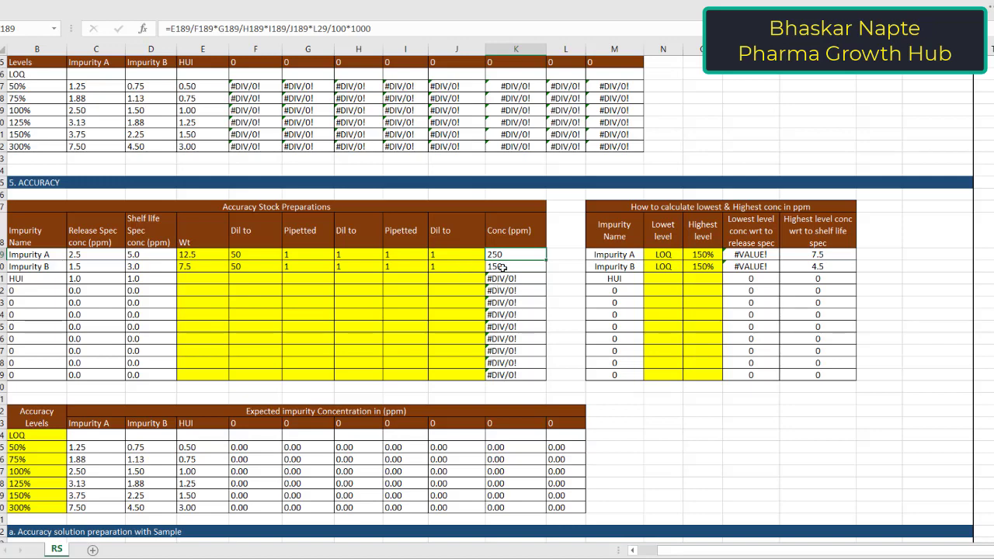
click(37, 267)
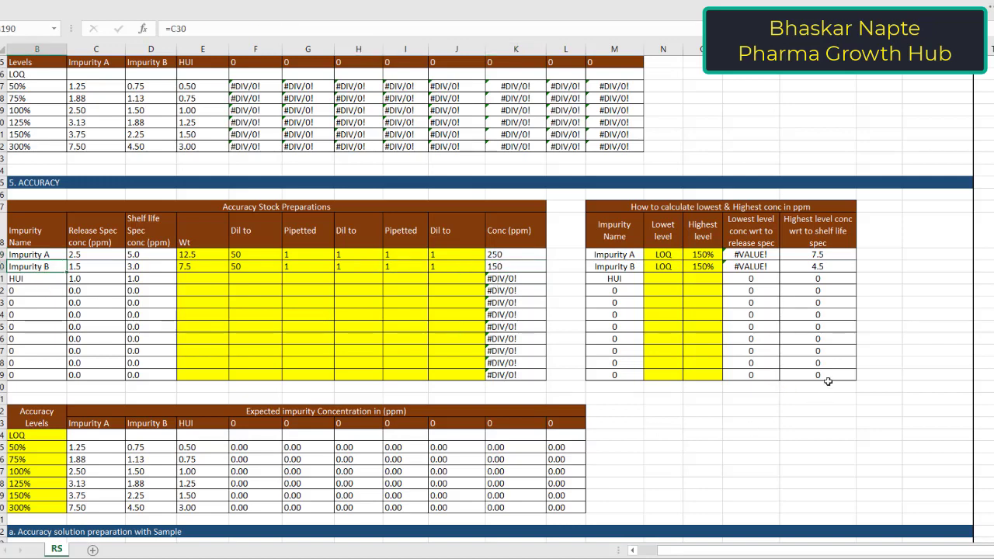
scroll(751, 392, down, 1)
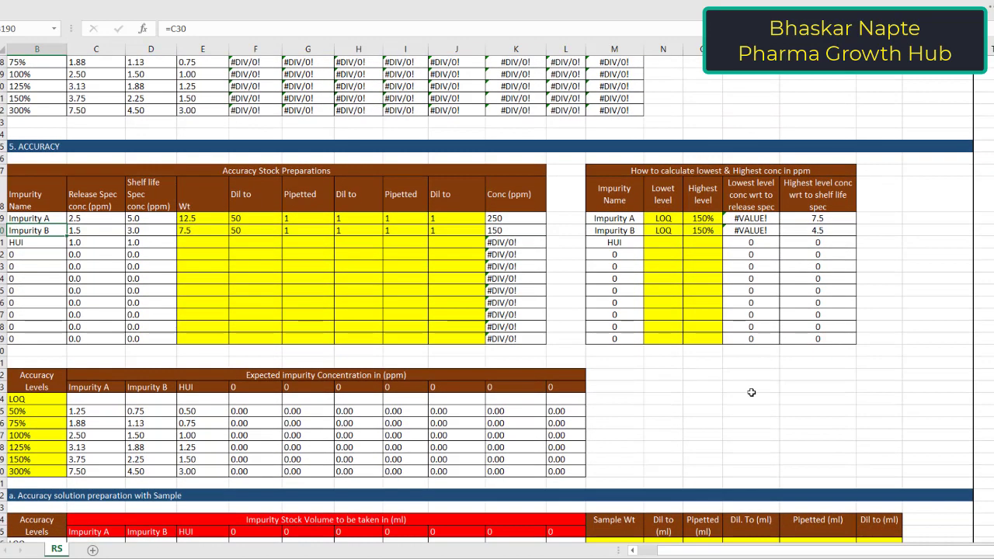
scroll(744, 395, down, 1)
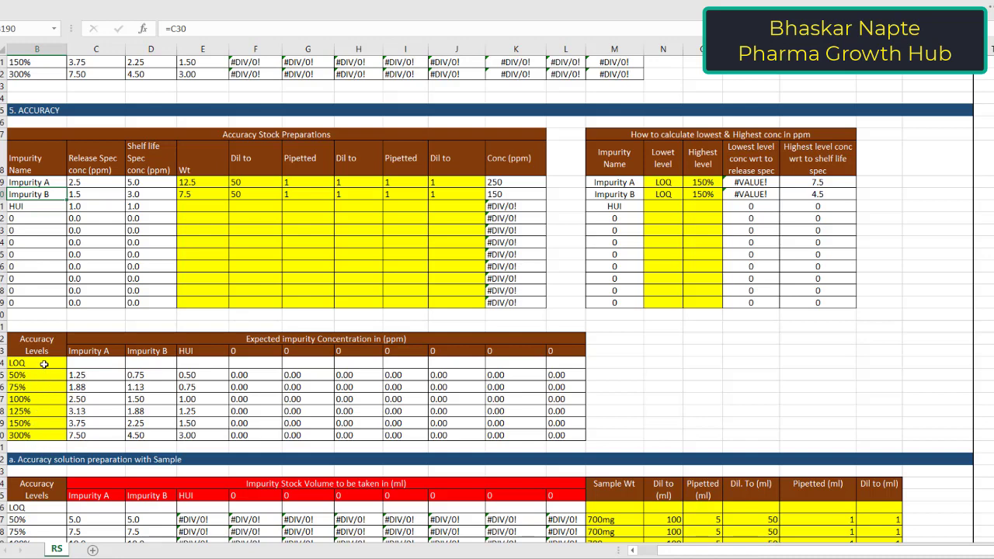
Review the Impurity A and B expected concentration formulas in C205:C210 and D205:D210
click(101, 372)
drag(102, 373, 96, 431)
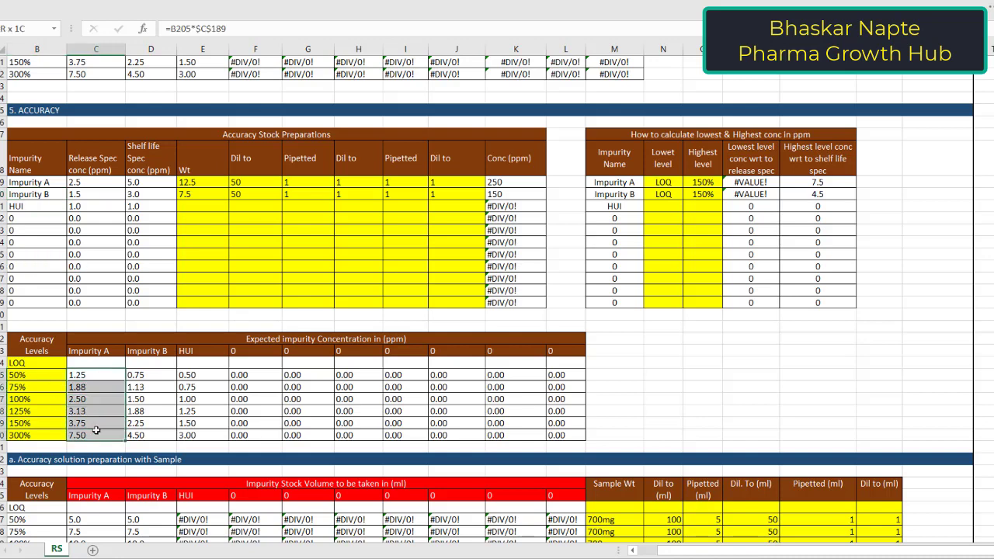
click(153, 376)
drag(153, 375, 148, 436)
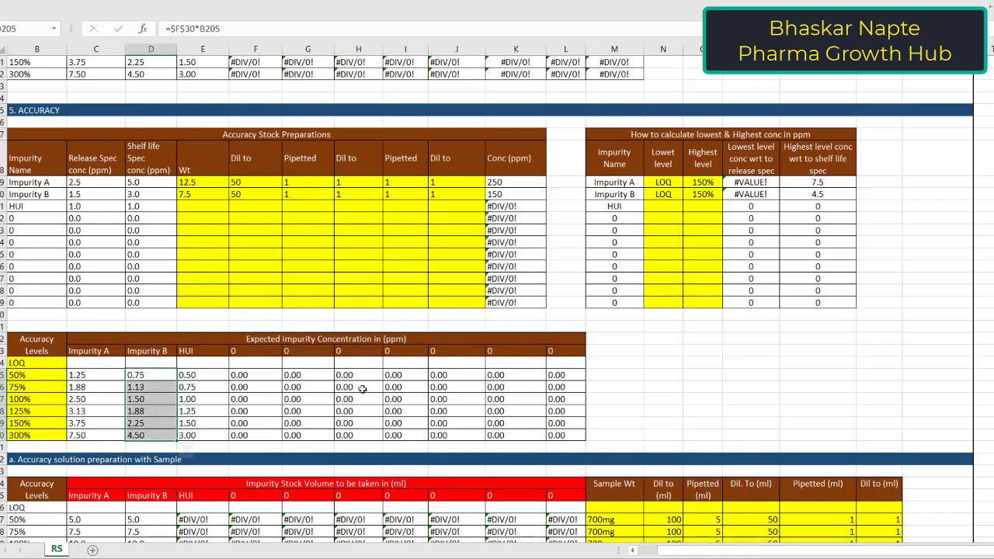
Select the stock volumes C217:D222, then move down to the API accuracy solution table
scroll(375, 383, down, 6)
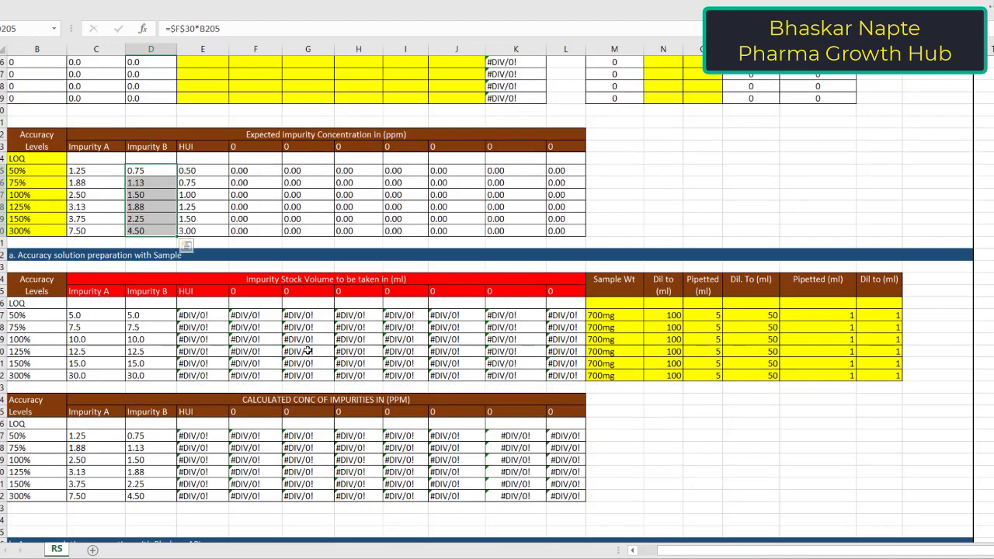
drag(84, 315, 151, 377)
scroll(458, 457, down, 6)
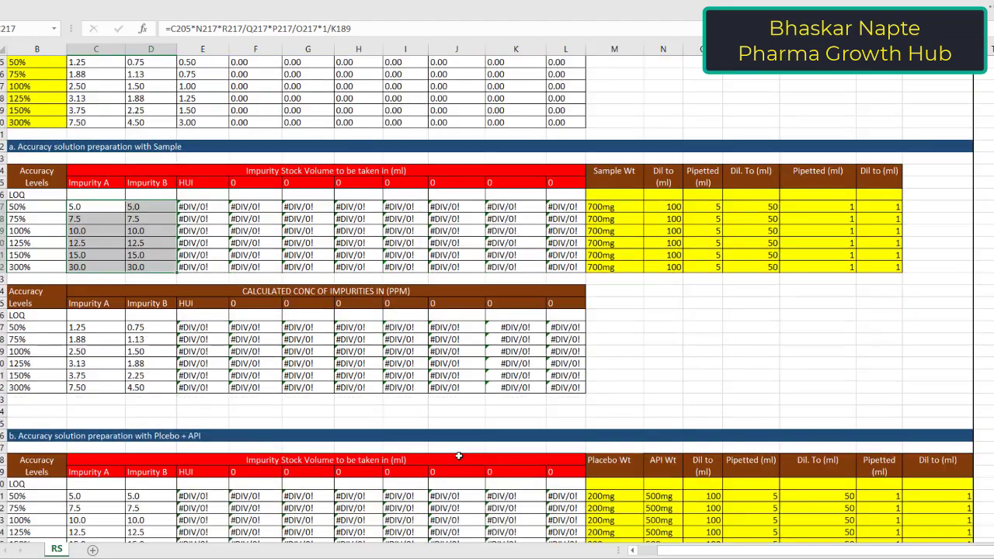
scroll(459, 456, down, 8)
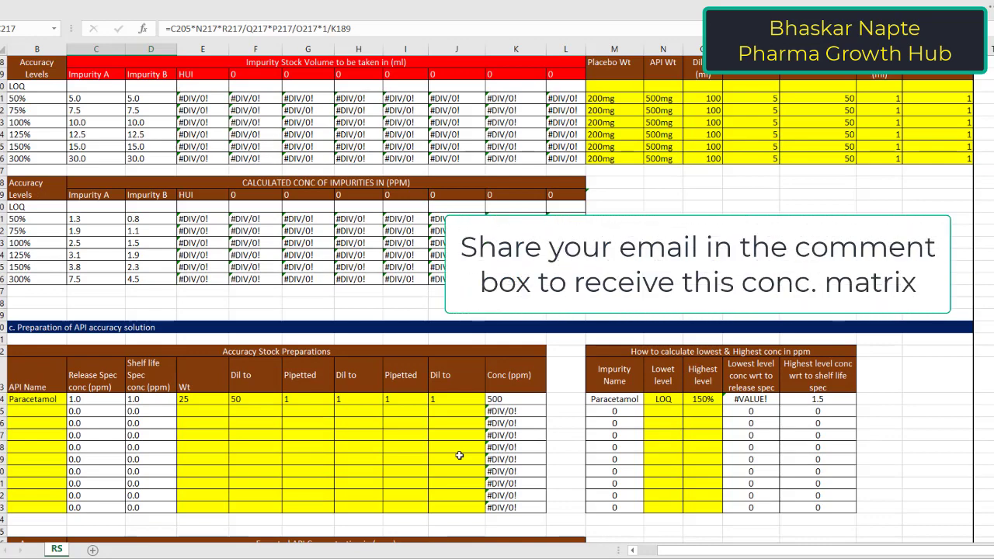
Scroll to the end of the RS sheet and back up to the Specificity section
scroll(459, 456, down, 4)
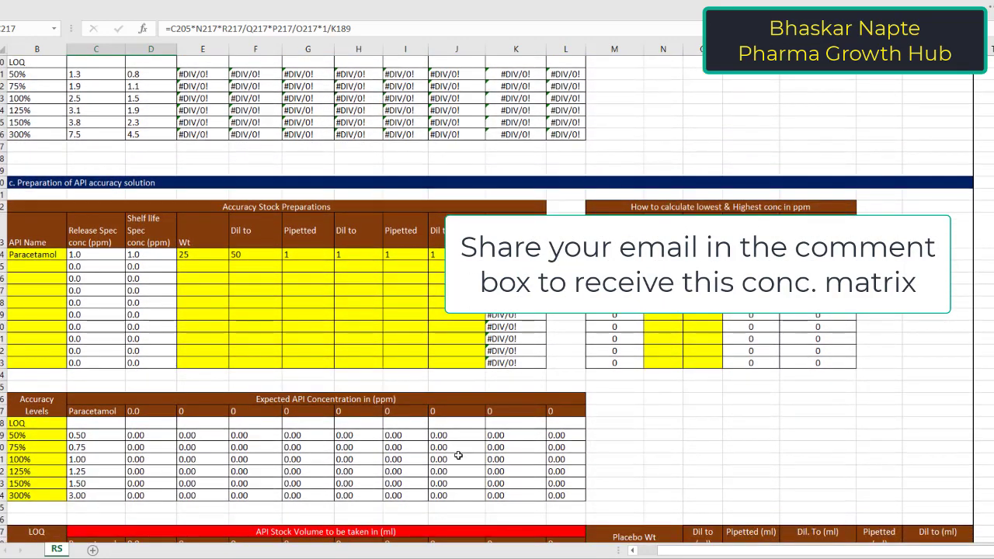
scroll(458, 456, down, 6)
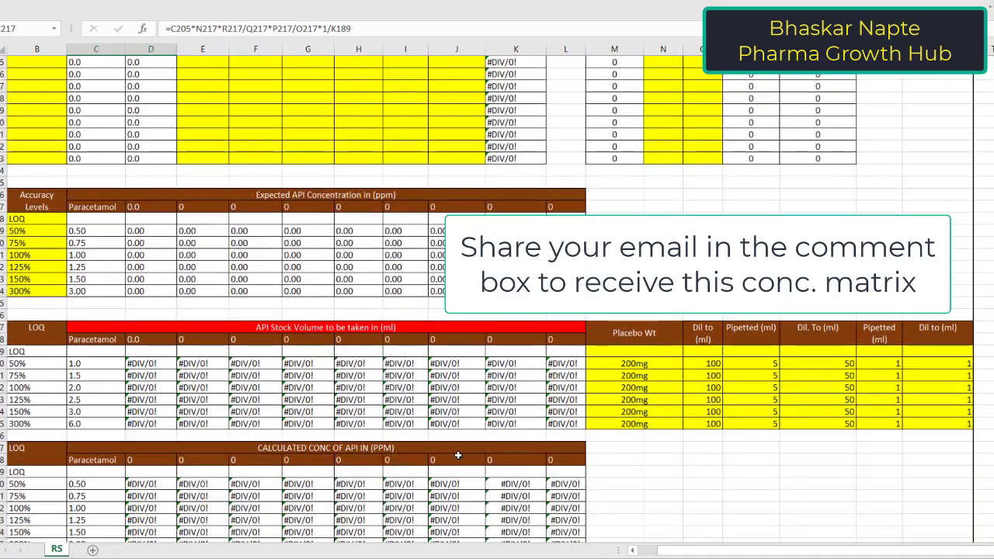
scroll(458, 456, down, 6)
scroll(458, 456, up, 8)
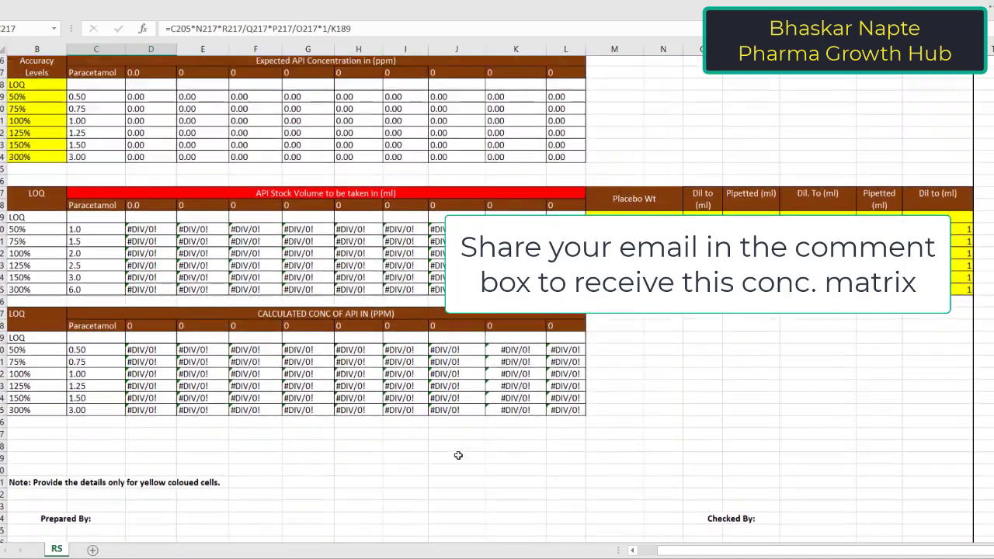
scroll(458, 456, up, 20)
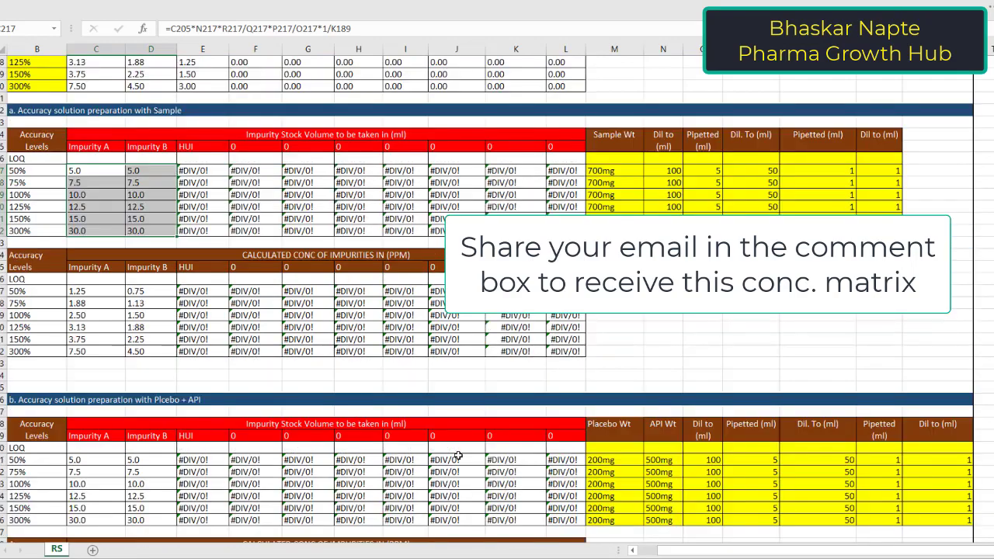
scroll(458, 456, up, 20)
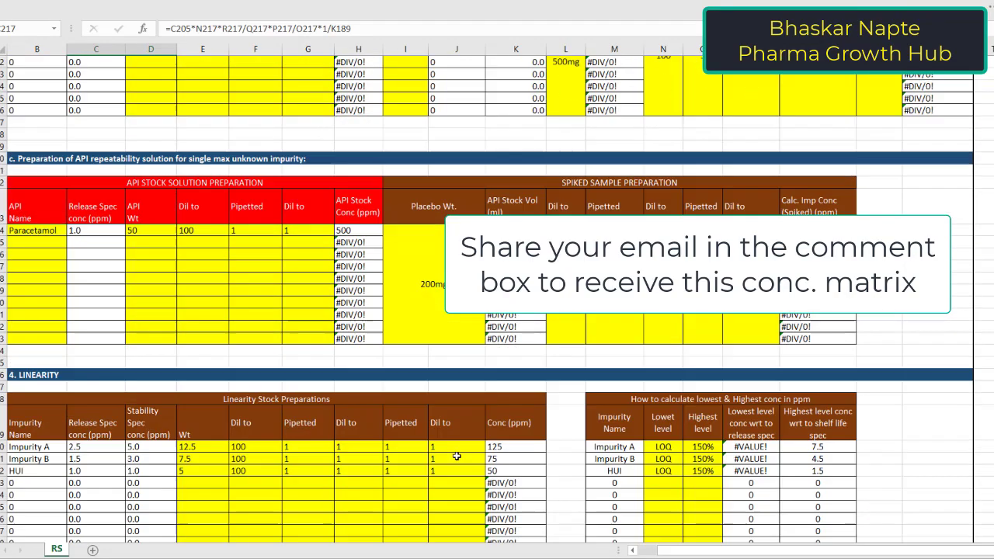
scroll(456, 456, up, 15)
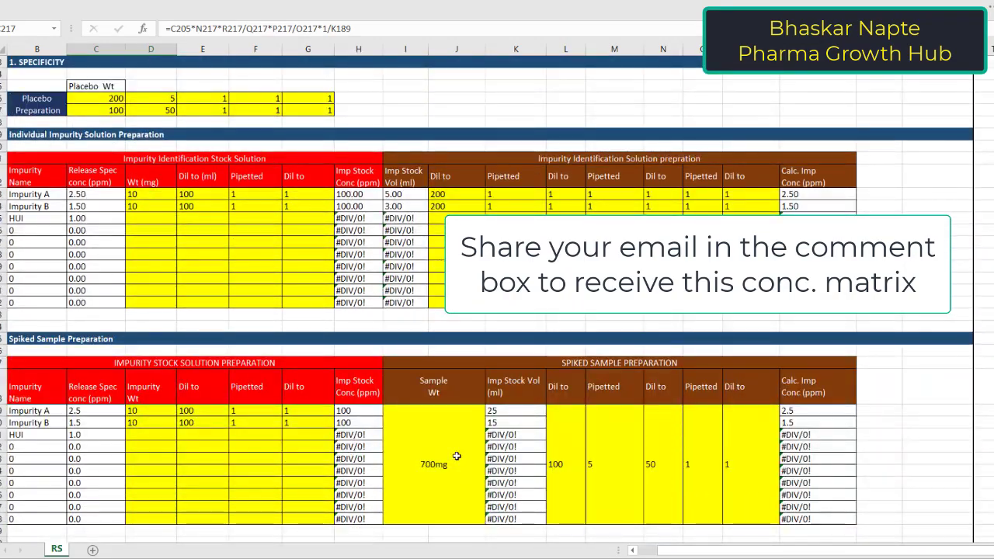